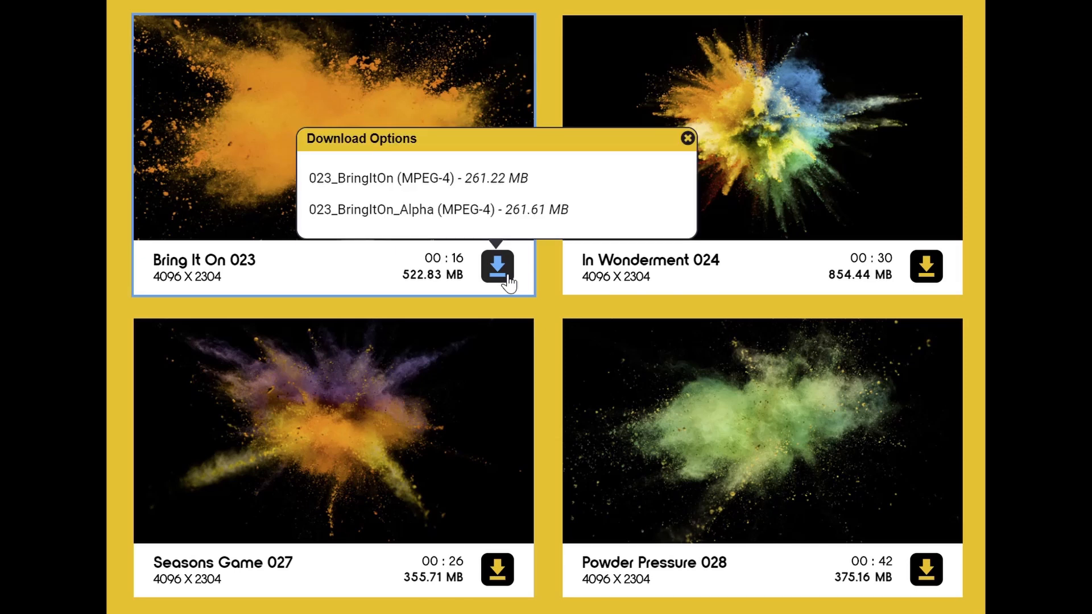
Download both MPEG-4 files of the Bring It On 023 clip, 023_BringItOn and 023_BringItOn_Alpha
click(443, 181)
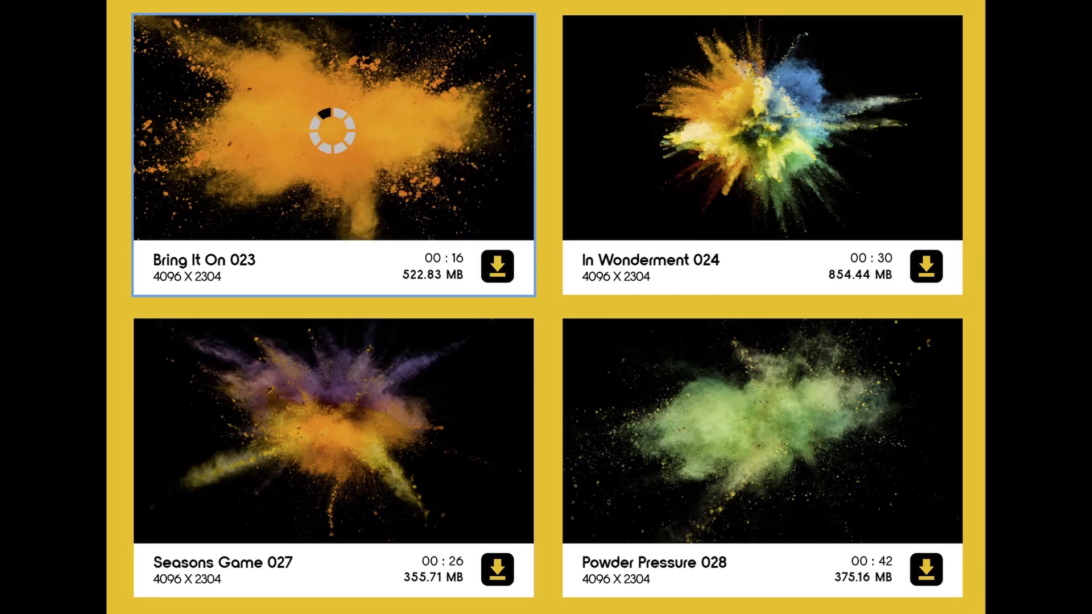
click(498, 267)
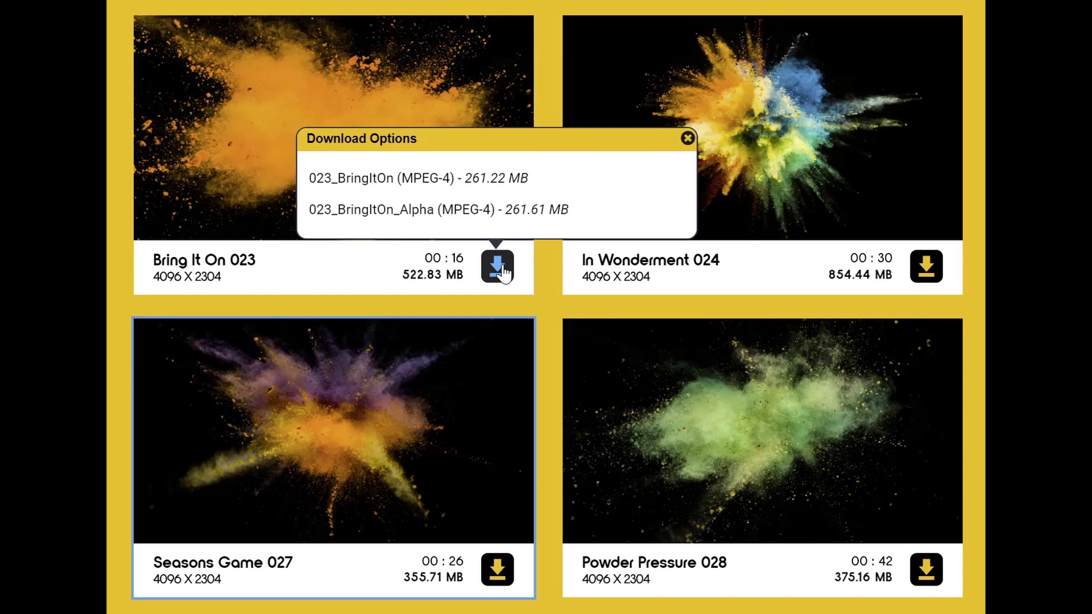
click(478, 211)
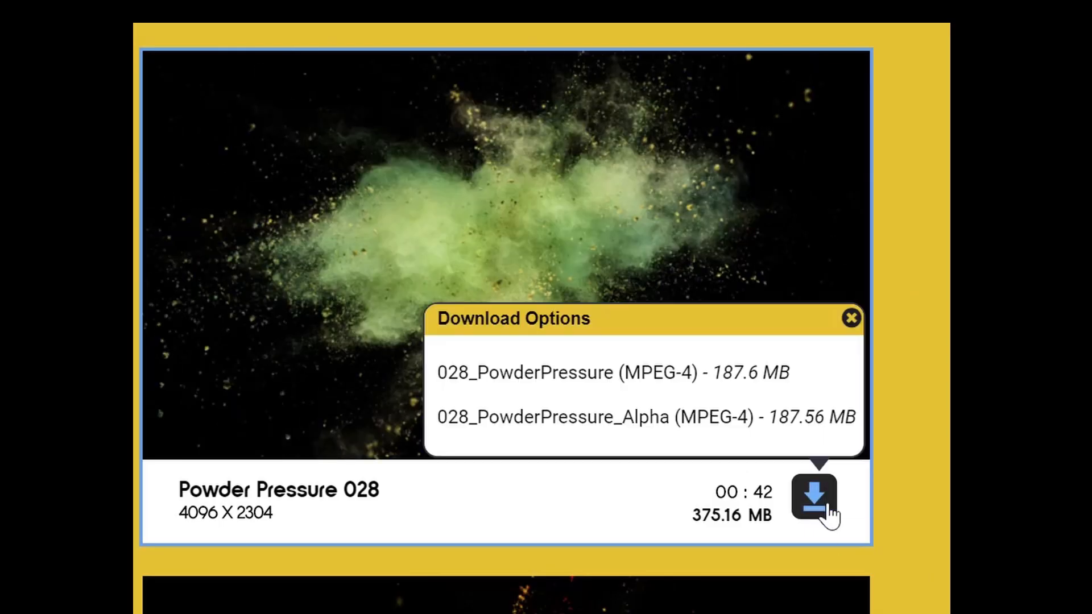
click(812, 427)
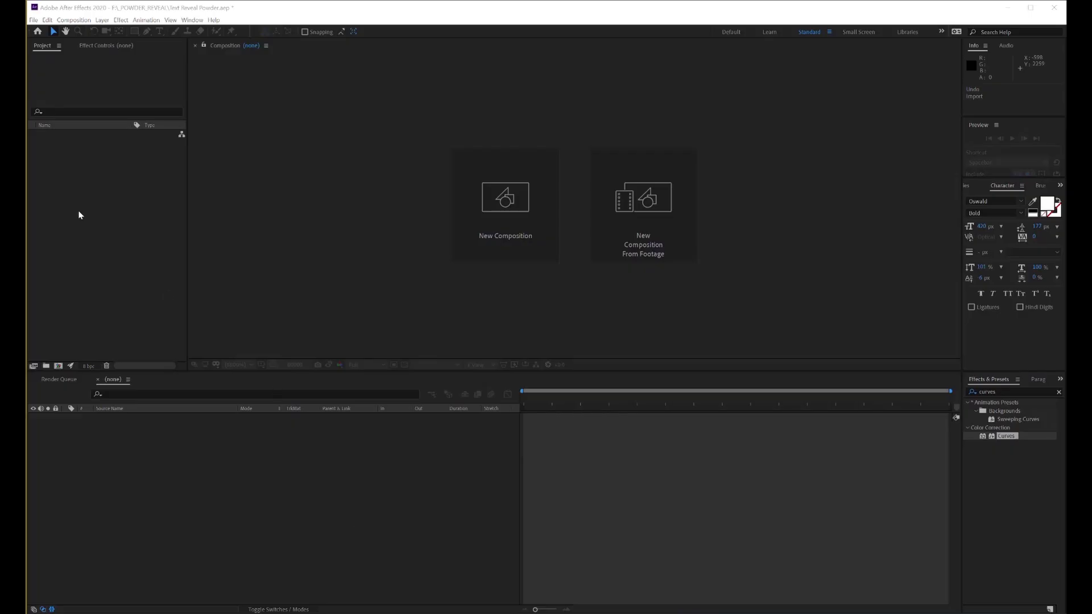
Switch to After Effects and import all eight MP4 powder clips and alpha clips from the Footage folder
right_click(90, 228)
mouse_move(126, 277)
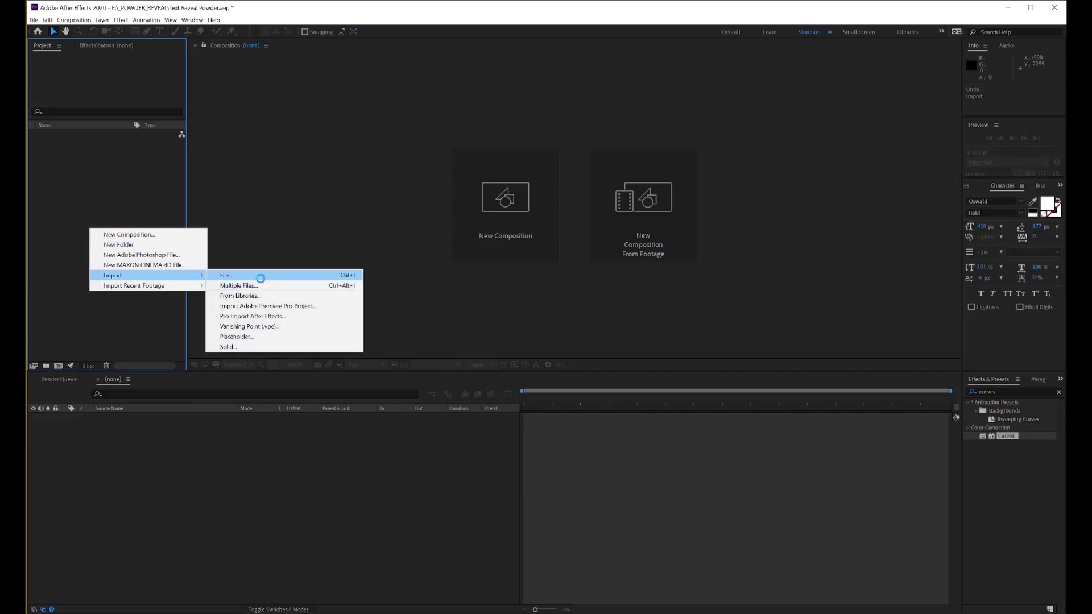
click(261, 278)
drag(131, 201, 75, 93)
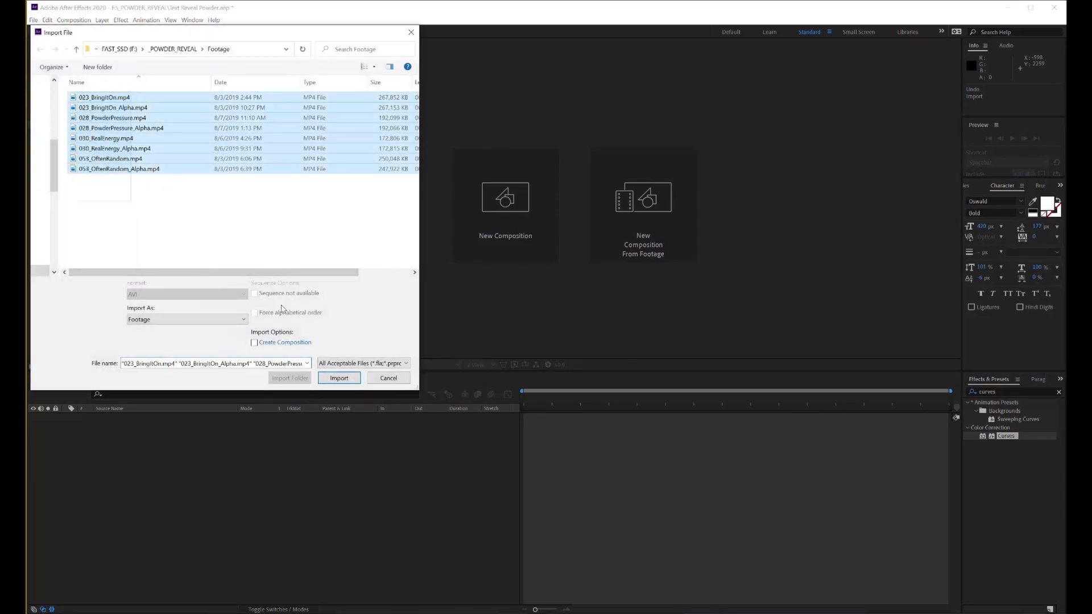
click(340, 379)
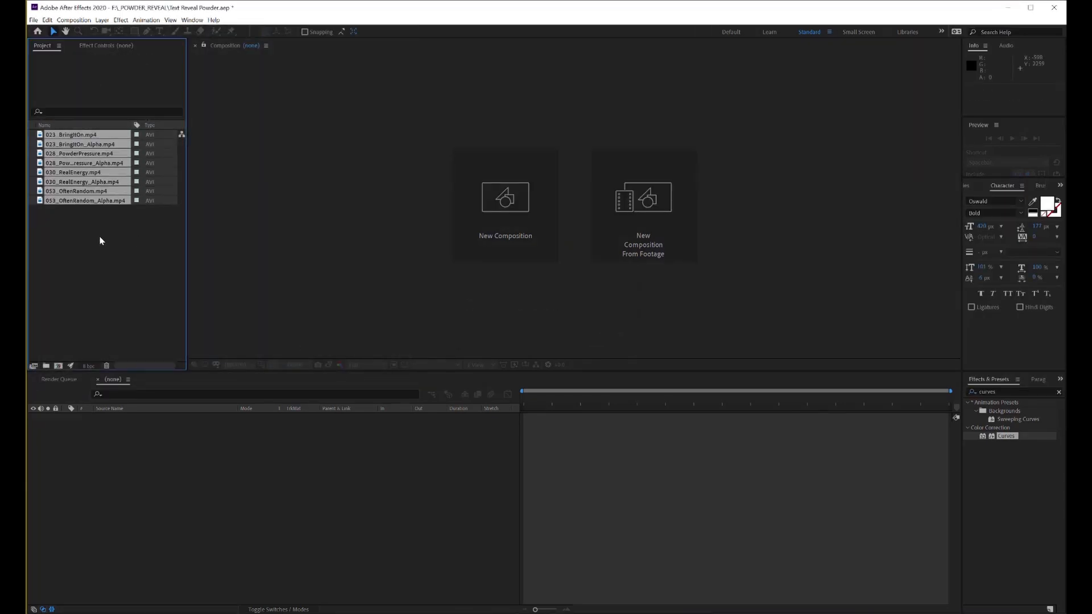
Create a composition from 053_OftenRandom.mp4 and place 053_OftenRandom_Alpha.mp4 above it as its luma matte
drag(85, 199, 64, 340)
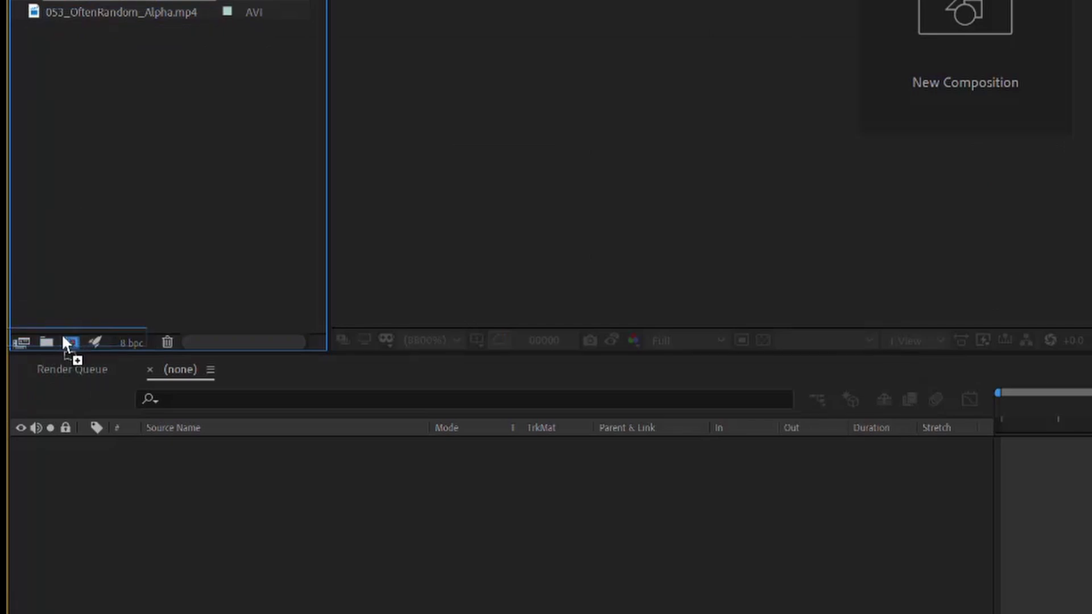
drag(118, 30, 251, 438)
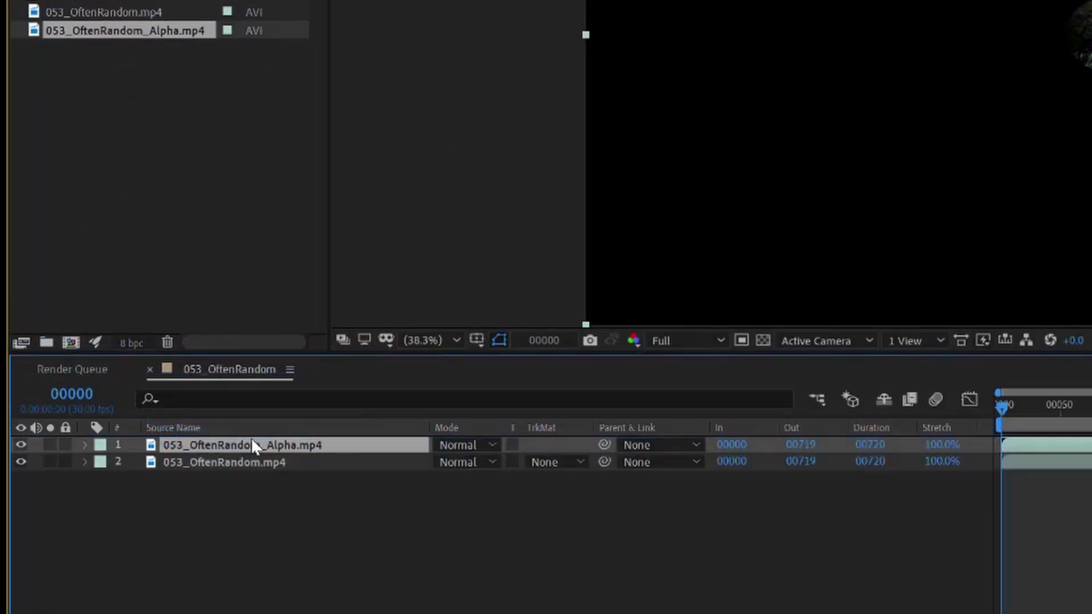
click(573, 459)
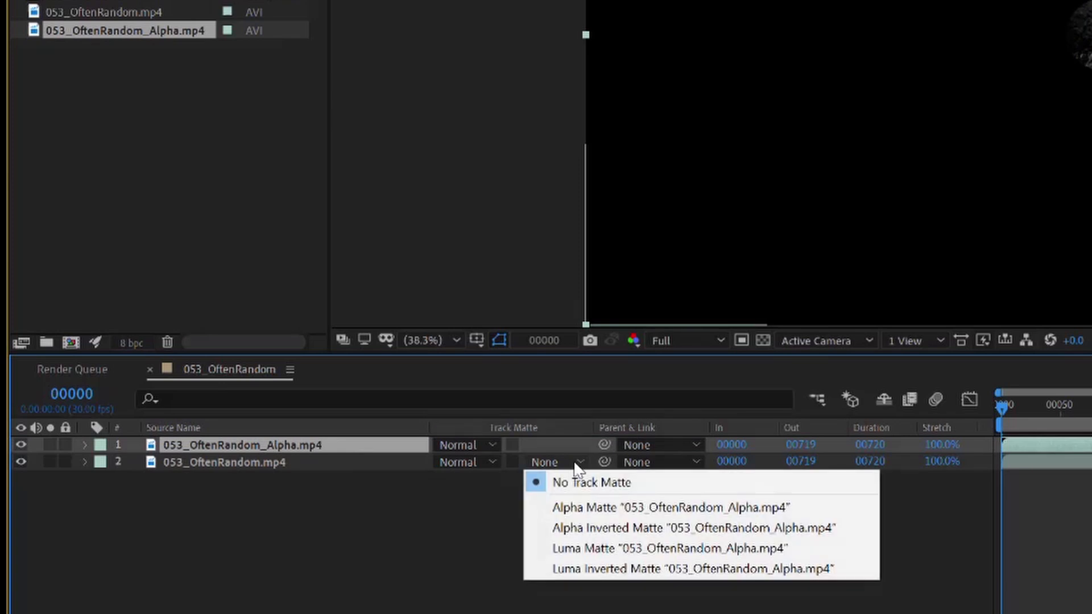
click(604, 549)
drag(522, 399, 948, 459)
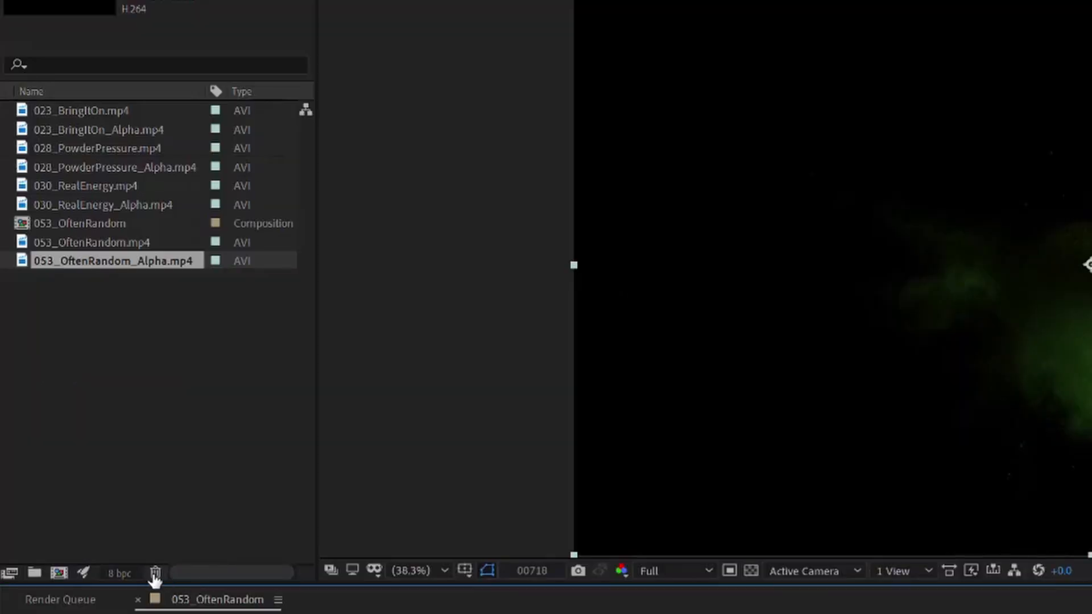
Create a new 1920 x 1080, 30 fps composition named Text
click(57, 574)
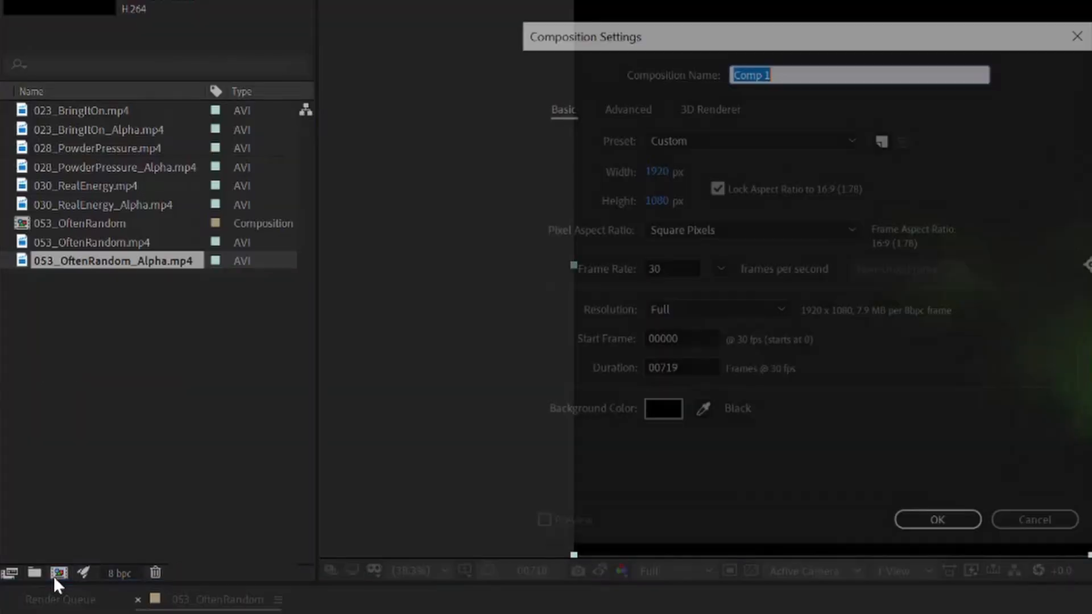
text(Text)
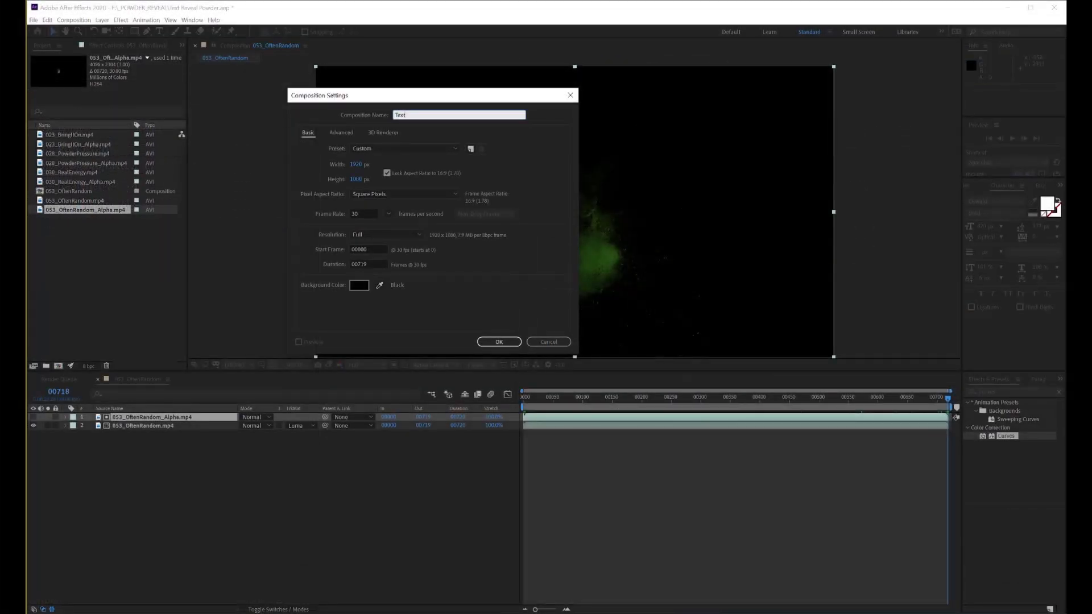
click(499, 341)
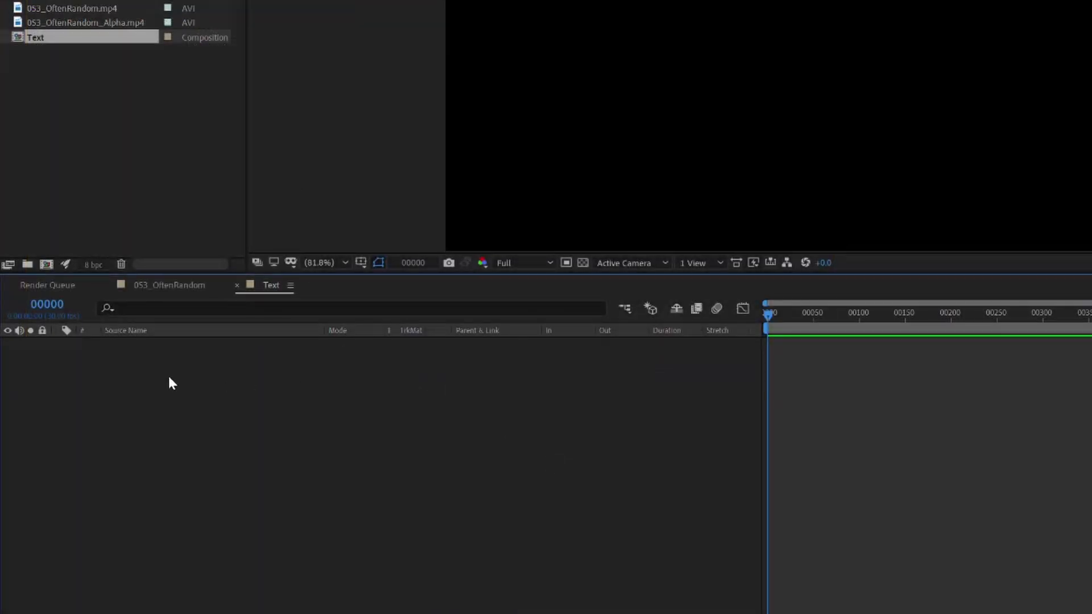
Add a text layer reading "R" in the Oswald Bold font to the Text composition
right_click(167, 368)
mouse_move(291, 379)
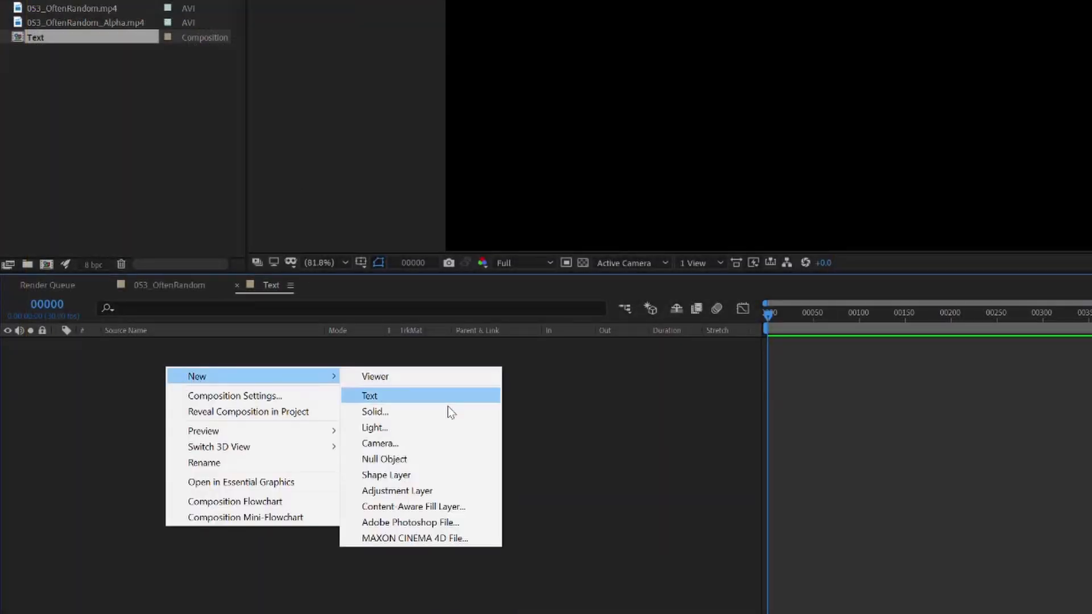
click(435, 397)
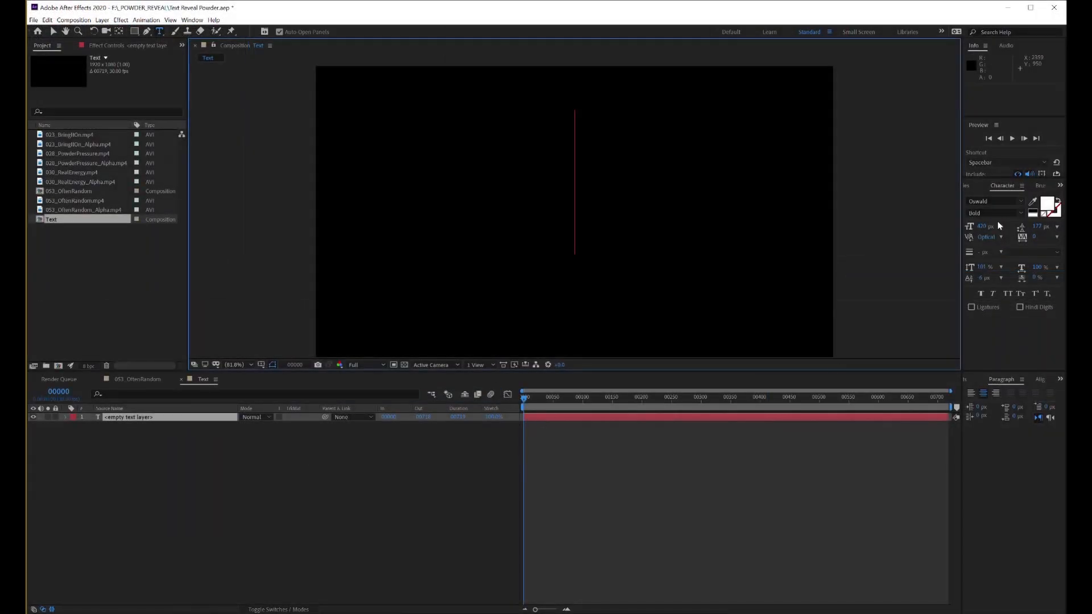
click(1000, 203)
key(Return)
text(R)
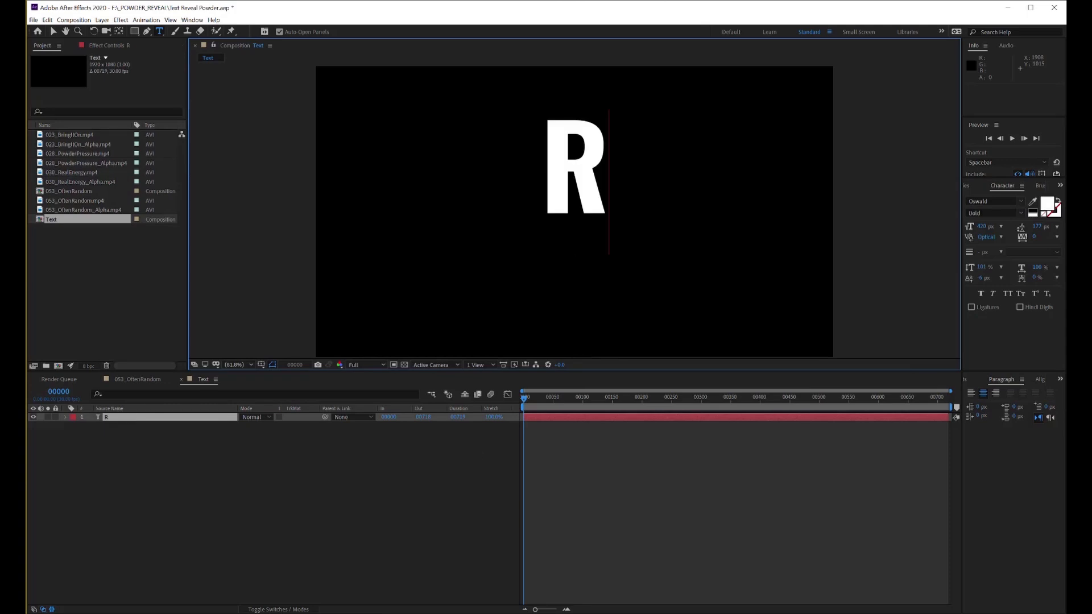
Centre the R text layer horizontally and vertically in the composition
click(1039, 378)
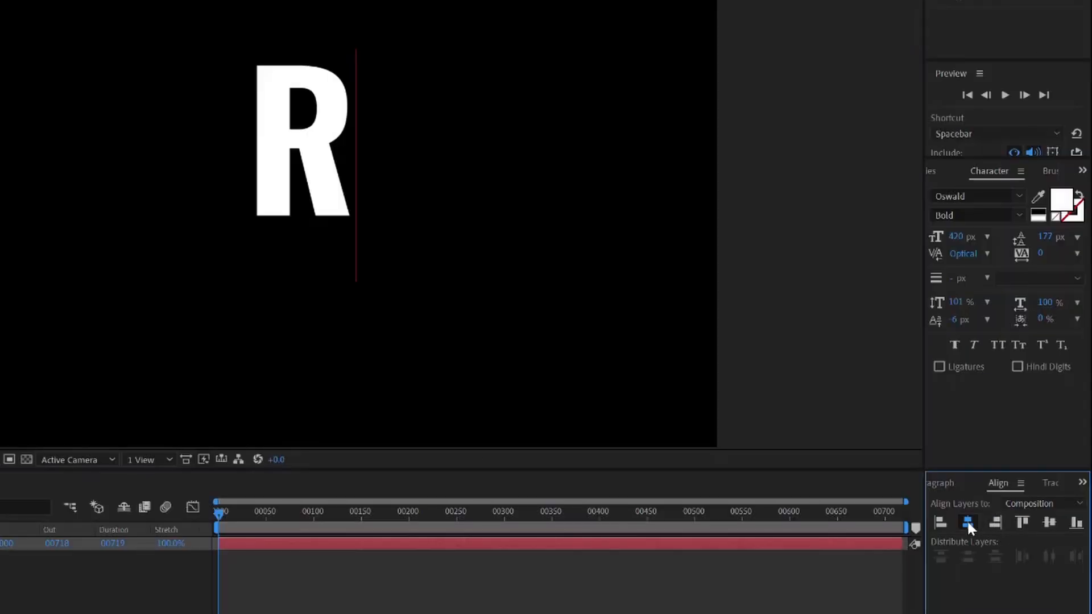
click(967, 521)
click(1047, 524)
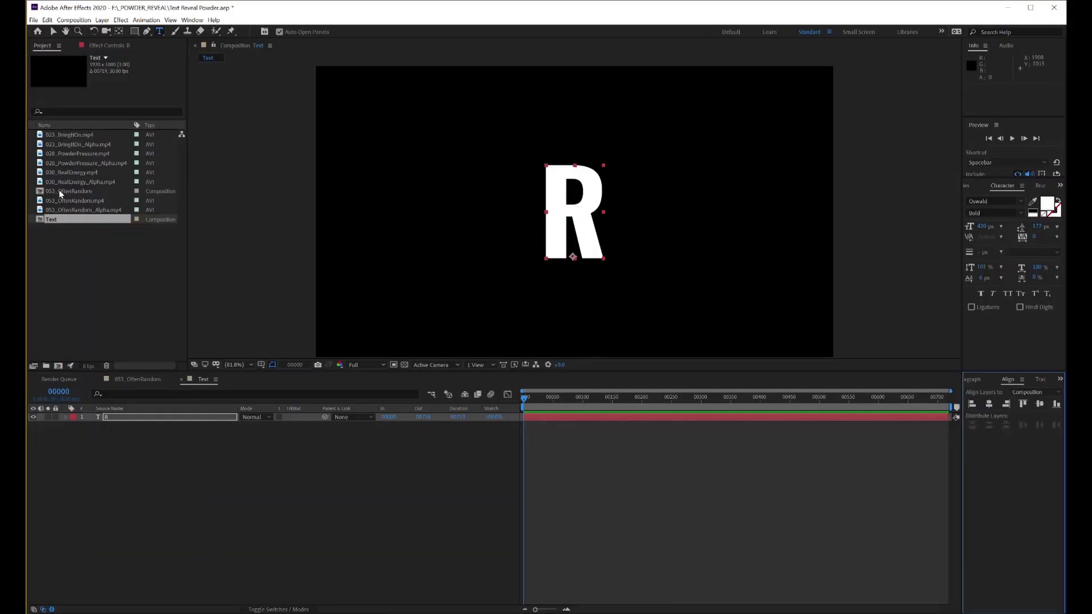
Add the 053_OftenRandom composition and 053_OftenRandom_Alpha.mp4 above the R layer, and use the alpha clip as R's luma matte
drag(59, 193, 130, 420)
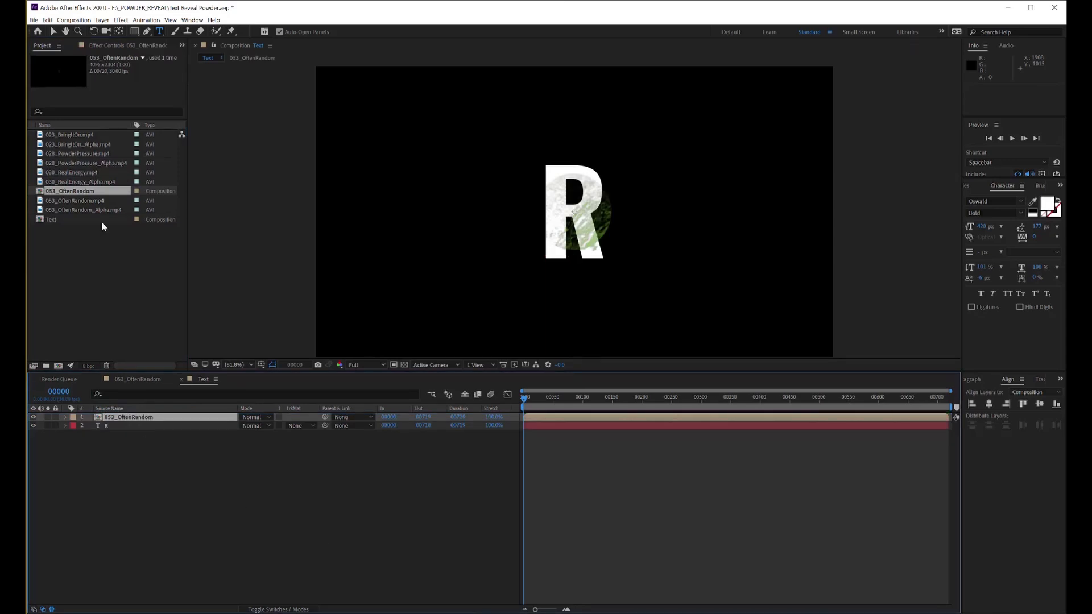
drag(91, 209, 149, 424)
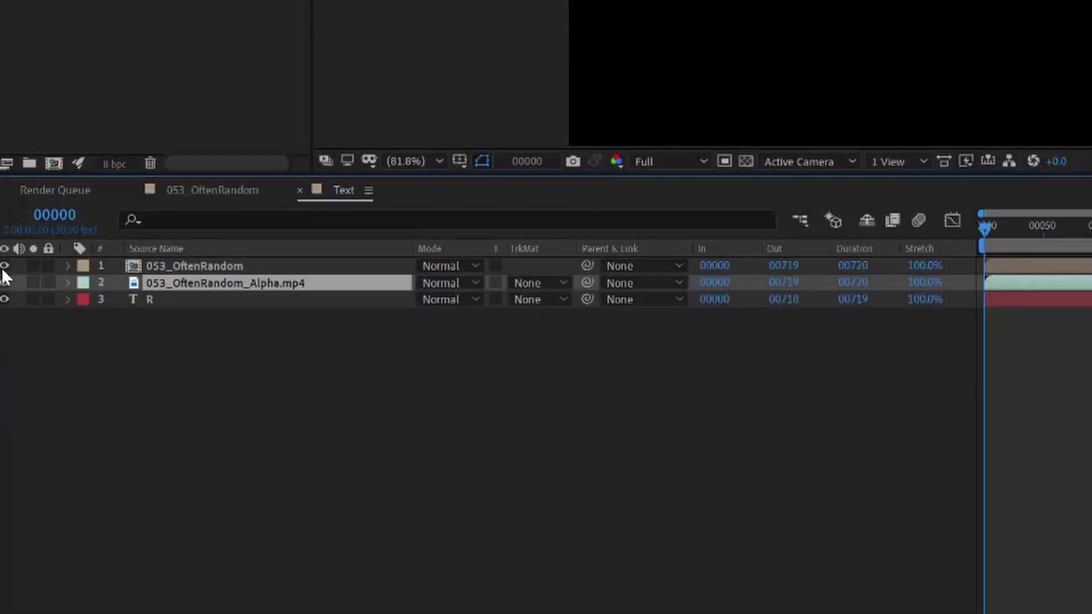
click(563, 298)
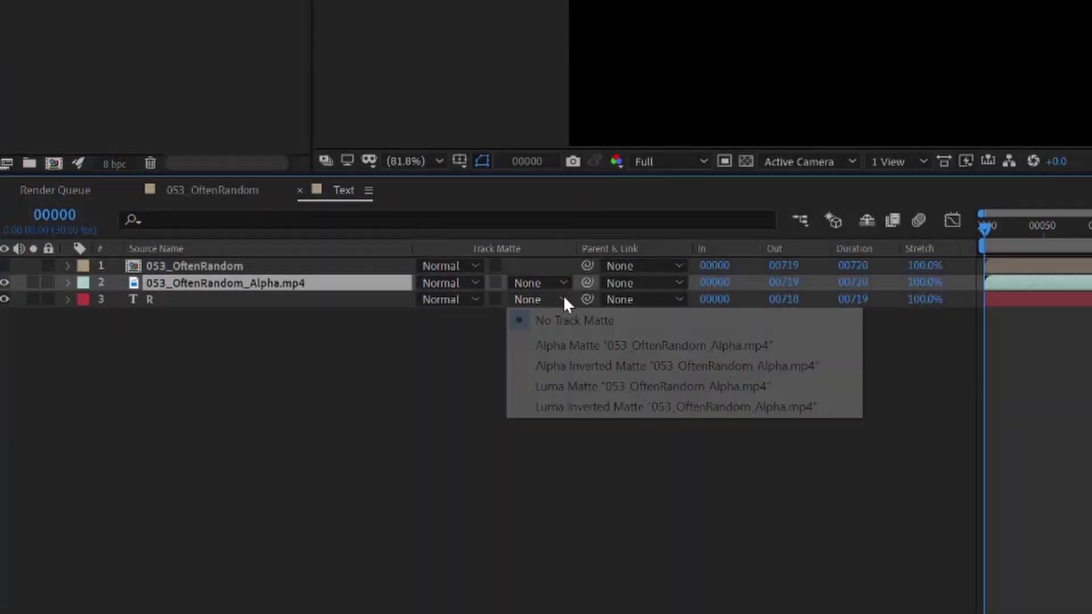
click(585, 387)
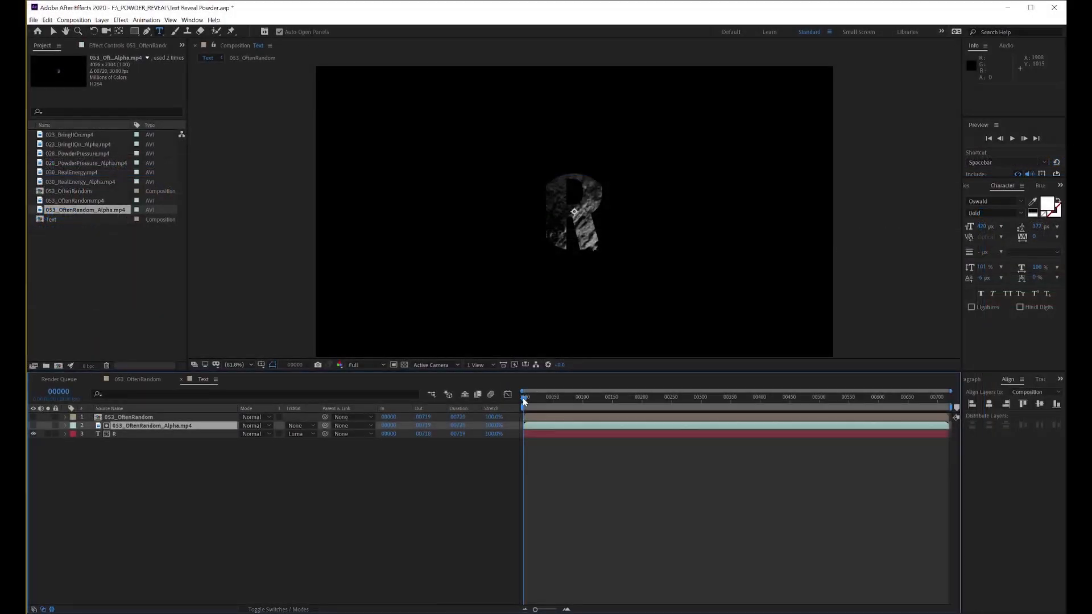
Apply the Curves effect to the 053_OftenRandom_Alpha.mp4 layer at frame 37 and raise its RGB curve steeply to brighten the matte
drag(523, 398, 544, 426)
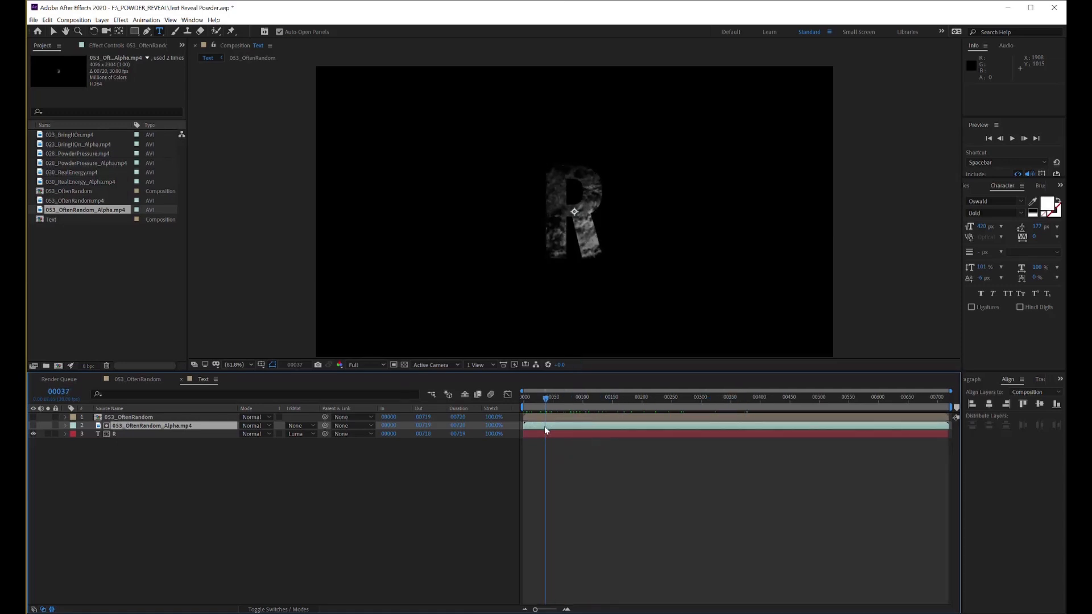
click(1060, 380)
click(1018, 407)
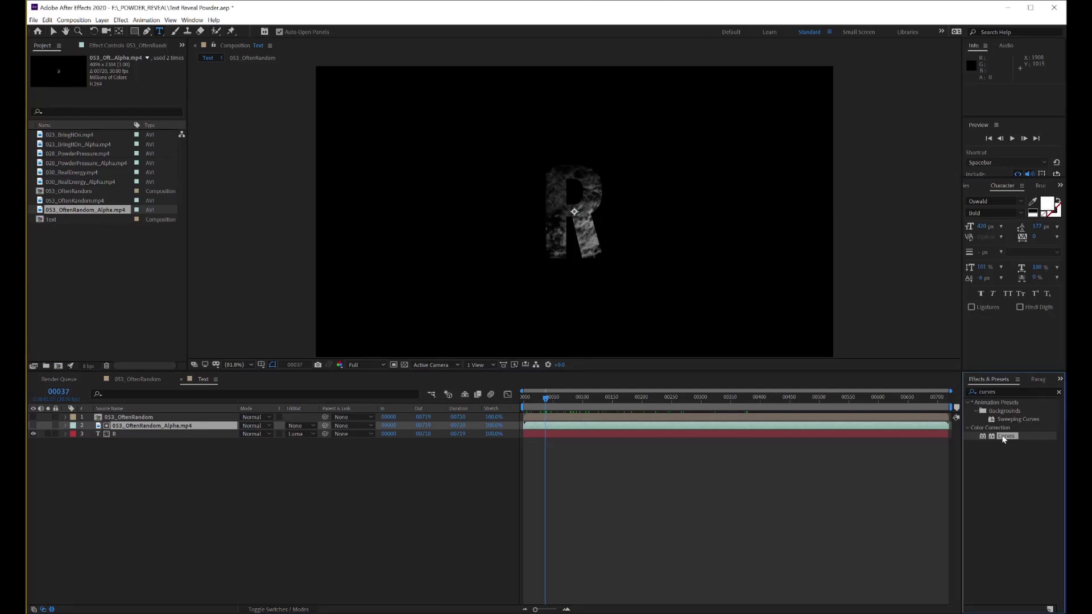
drag(1004, 438, 698, 426)
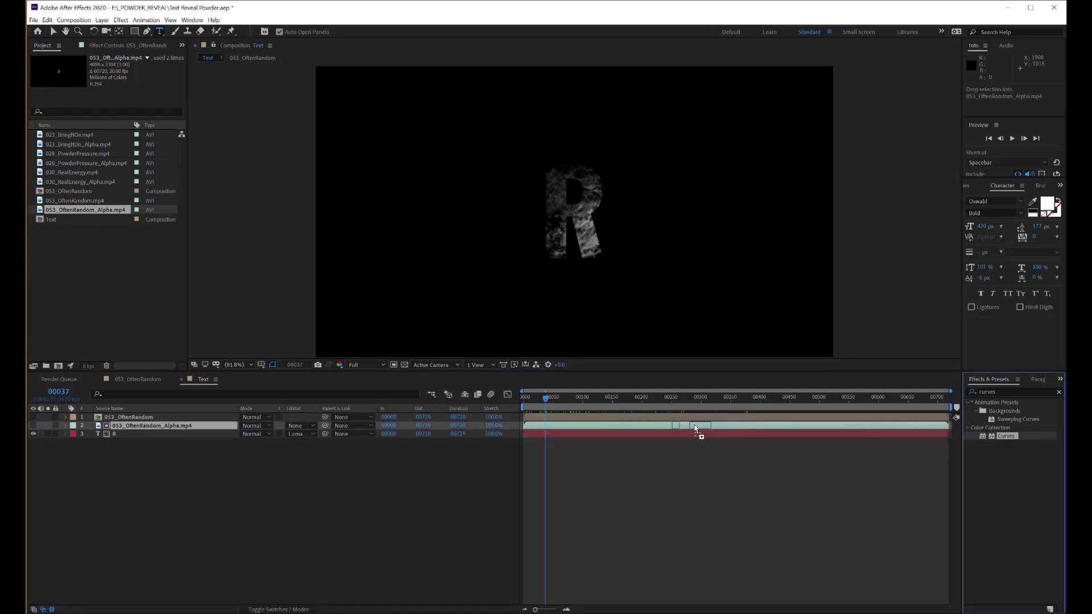
drag(116, 165, 76, 139)
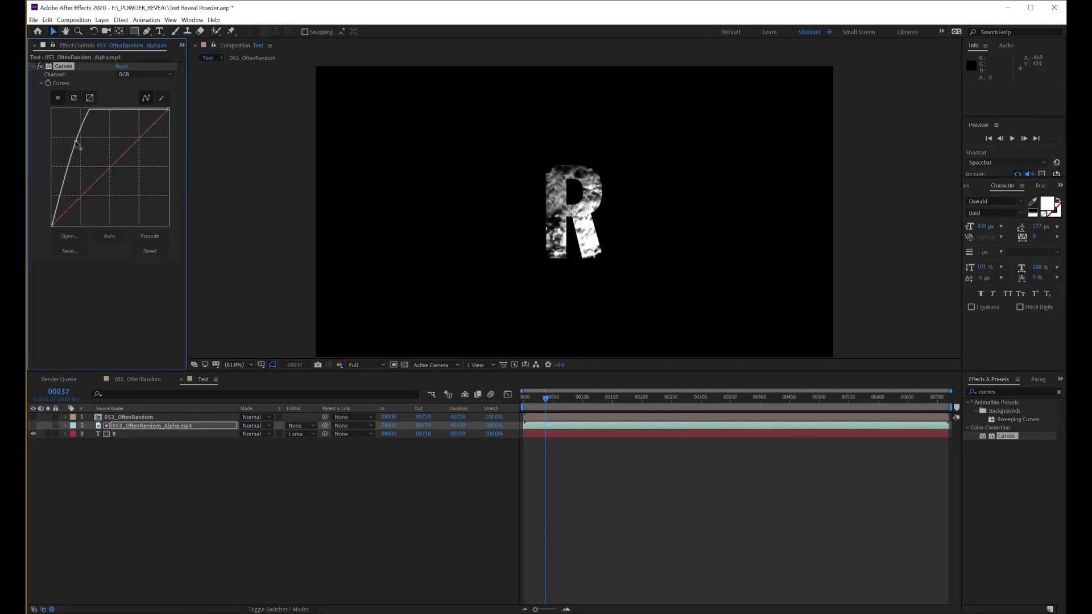
Set a Scale keyframe at frame 50 on the 053_OftenRandom_Alpha.mp4 layer
drag(545, 399, 552, 449)
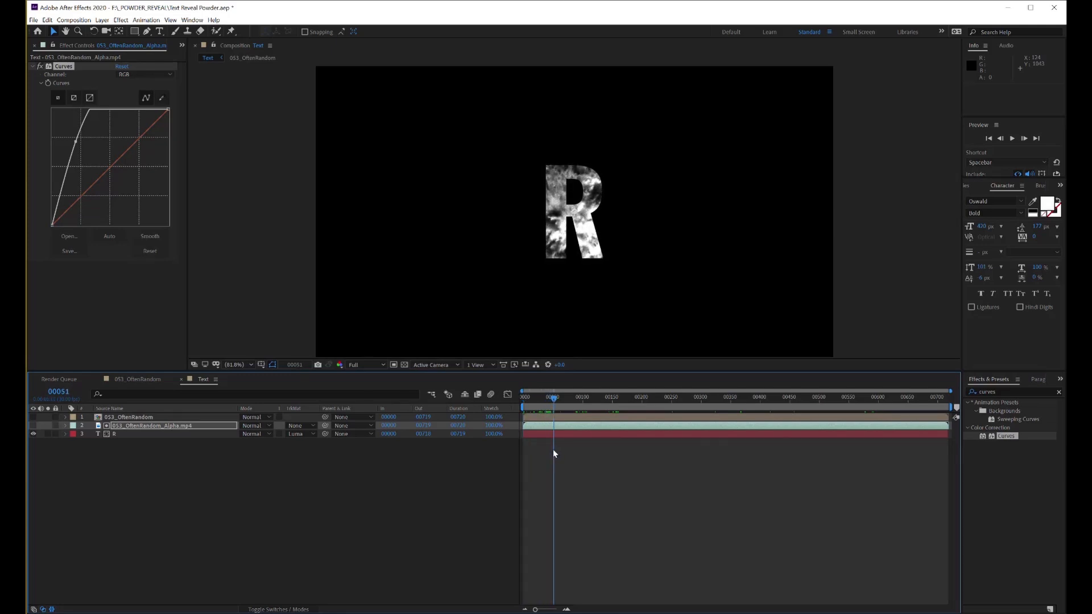
click(64, 426)
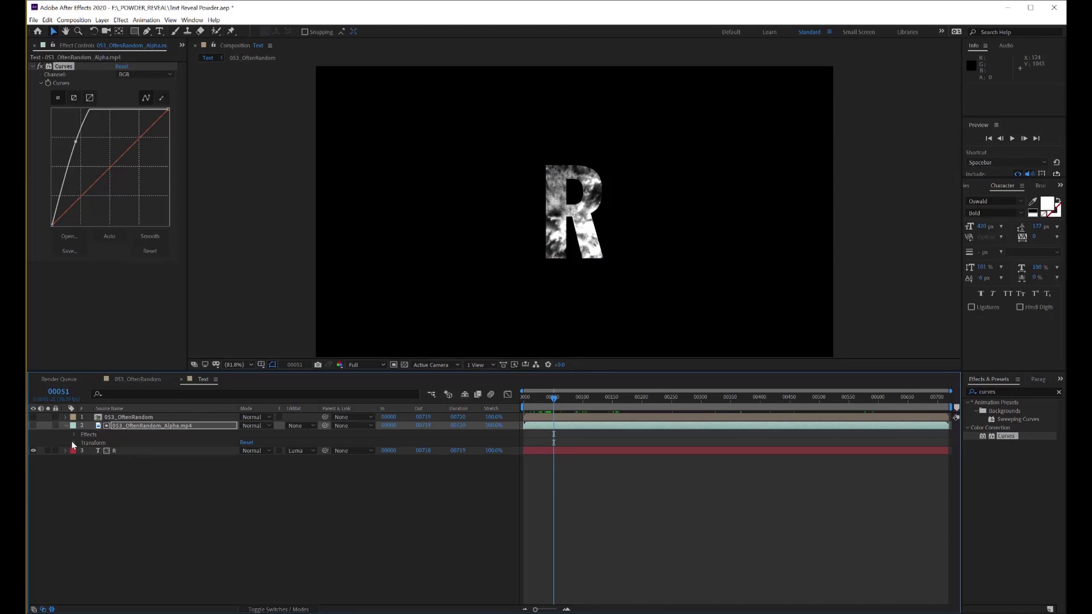
click(74, 443)
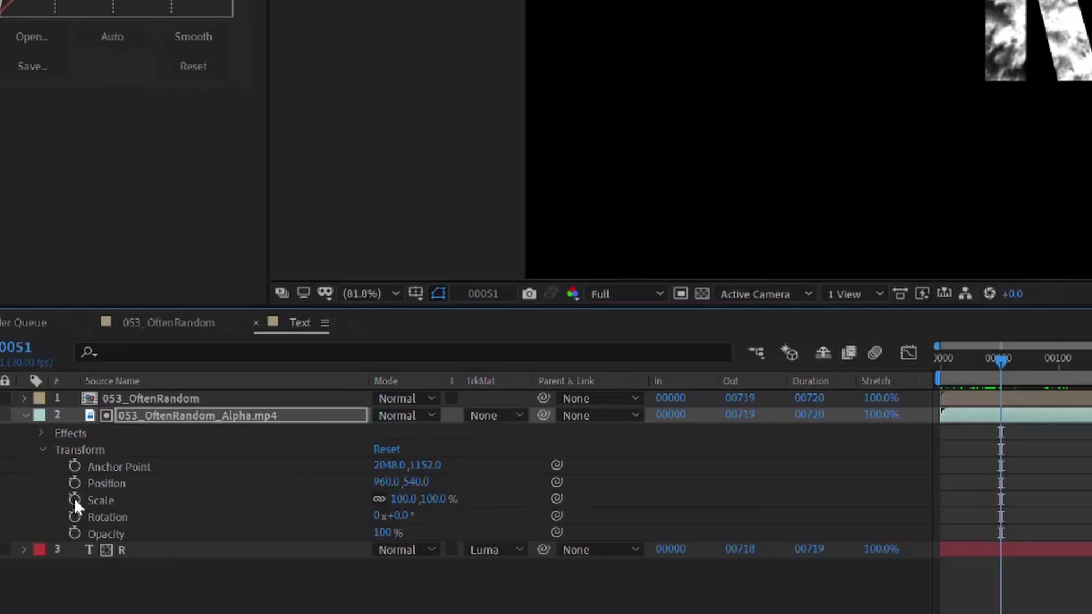
click(19, 350)
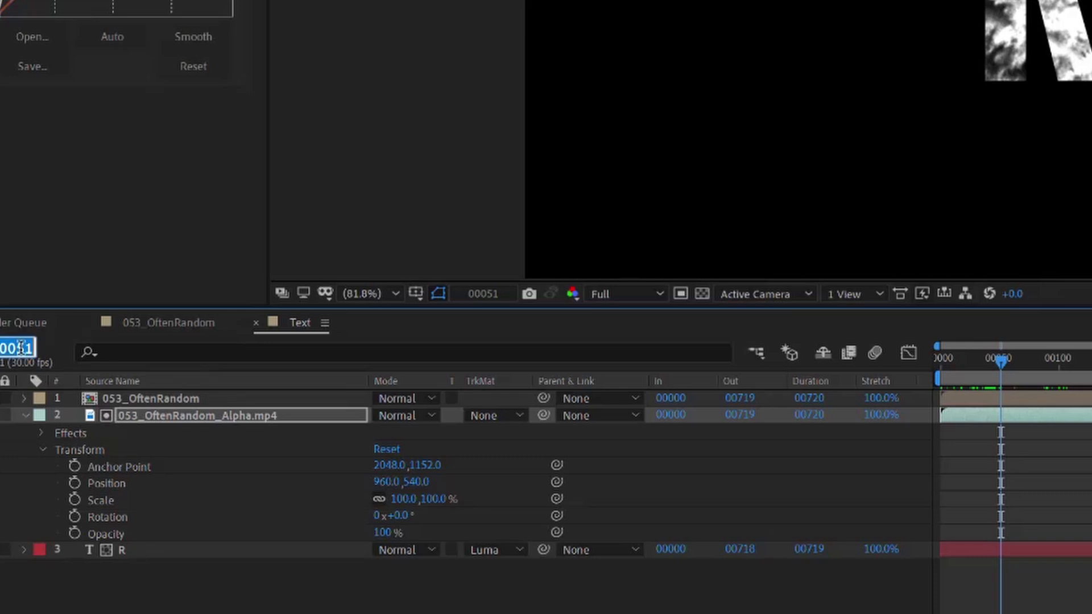
text(50)
key(Return)
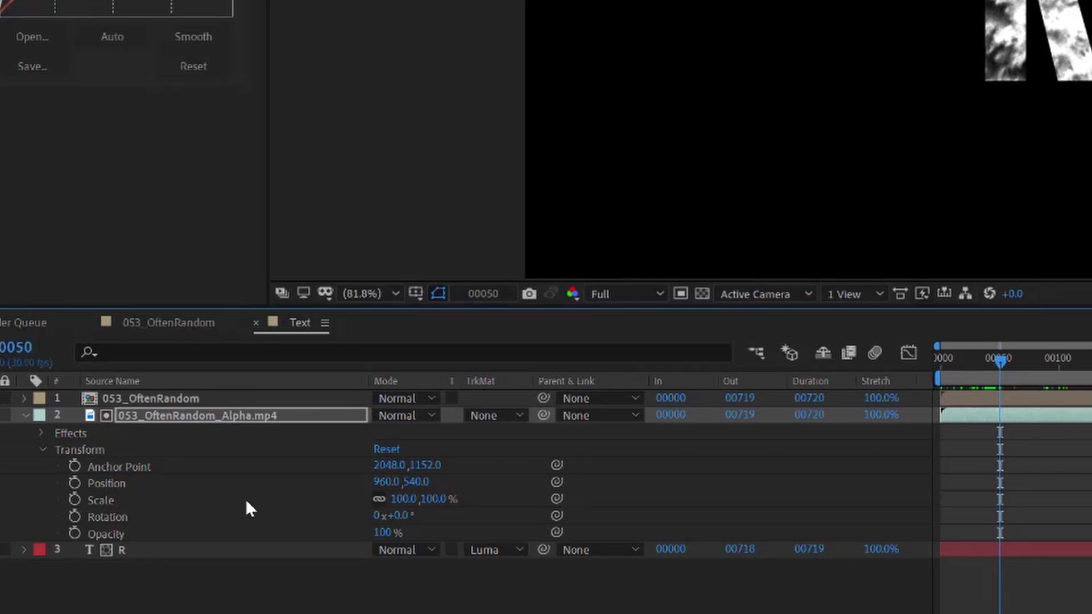
click(74, 500)
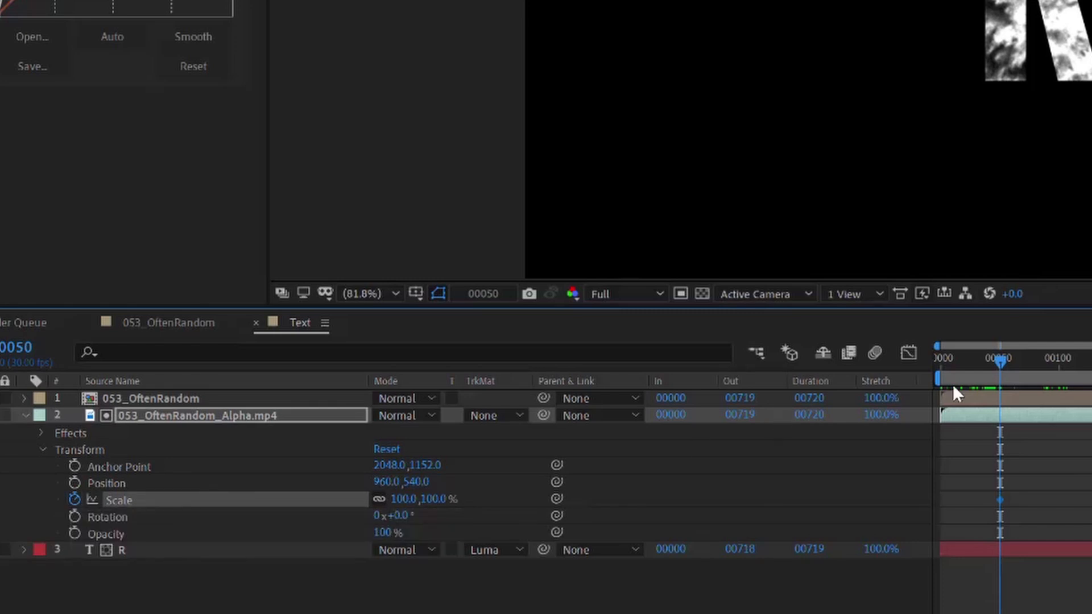
Set the alpha layer's Scale to 0% at frame 0 so the matte grows from nothing
drag(1001, 361, 813, 369)
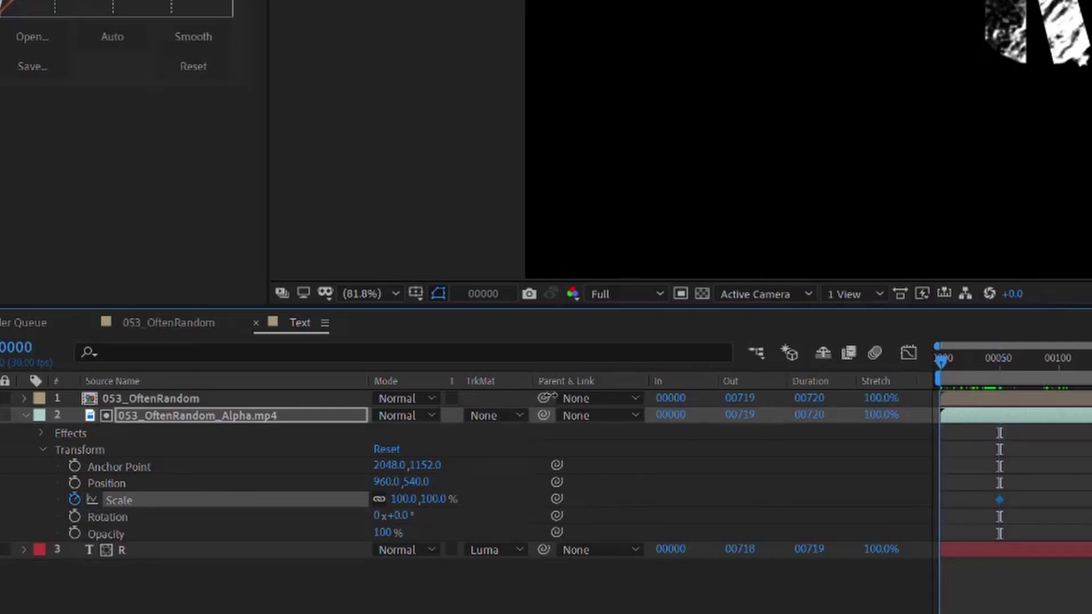
click(399, 499)
text(0)
key(Return)
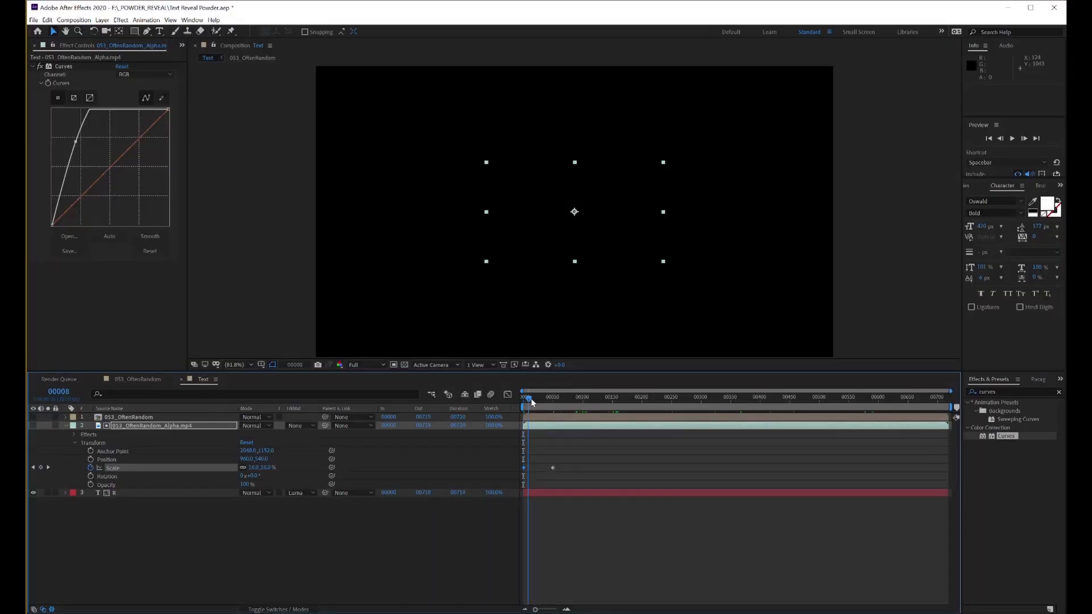
Preview the matte animation up to frame 49 and make the 053_OftenRandom composition layer visible
drag(531, 398, 554, 417)
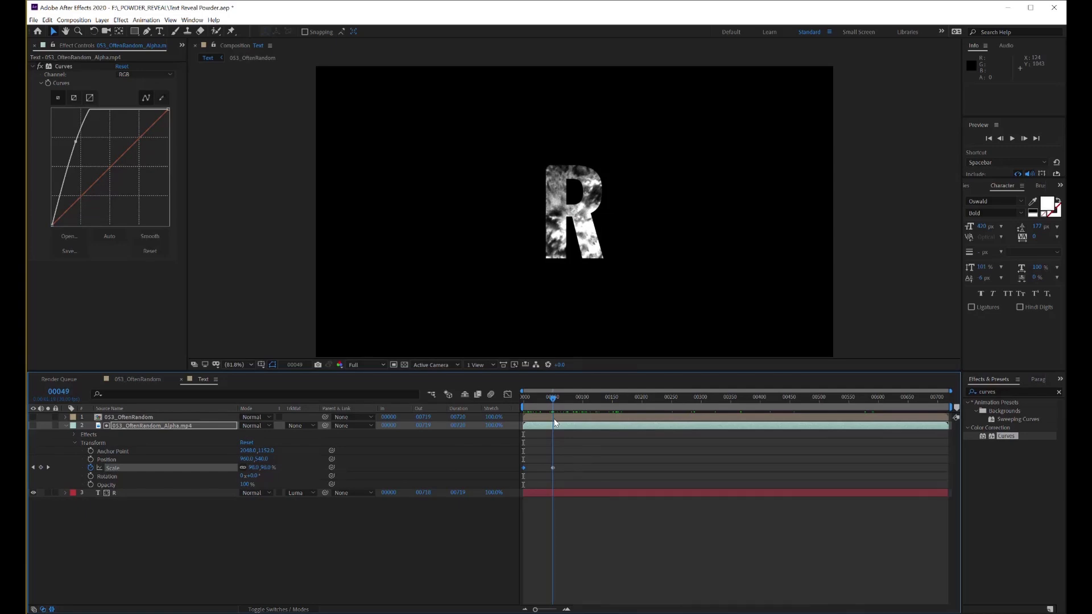
click(33, 417)
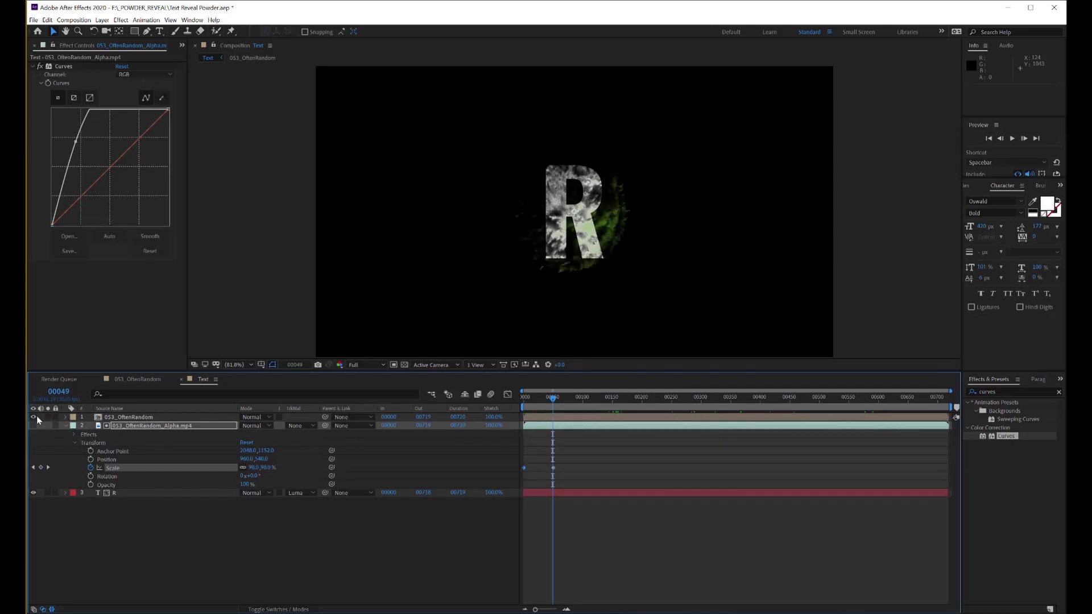
Apply the Curves effect to the 053_OftenRandom composition layer at frame 91 and raise its RGB curve to brighten the powder
click(66, 418)
click(72, 426)
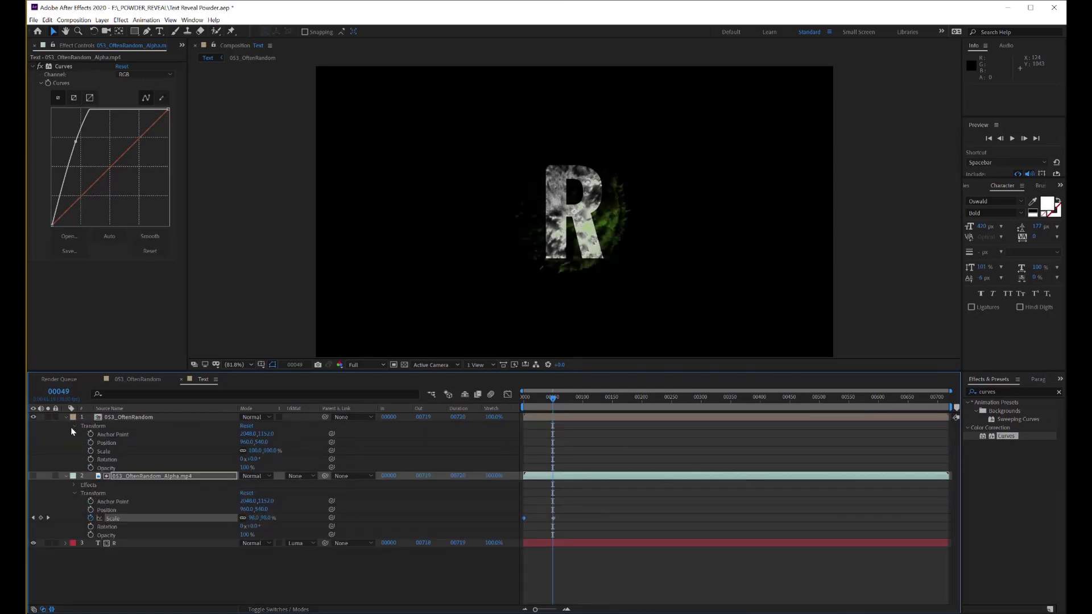
drag(553, 397, 573, 415)
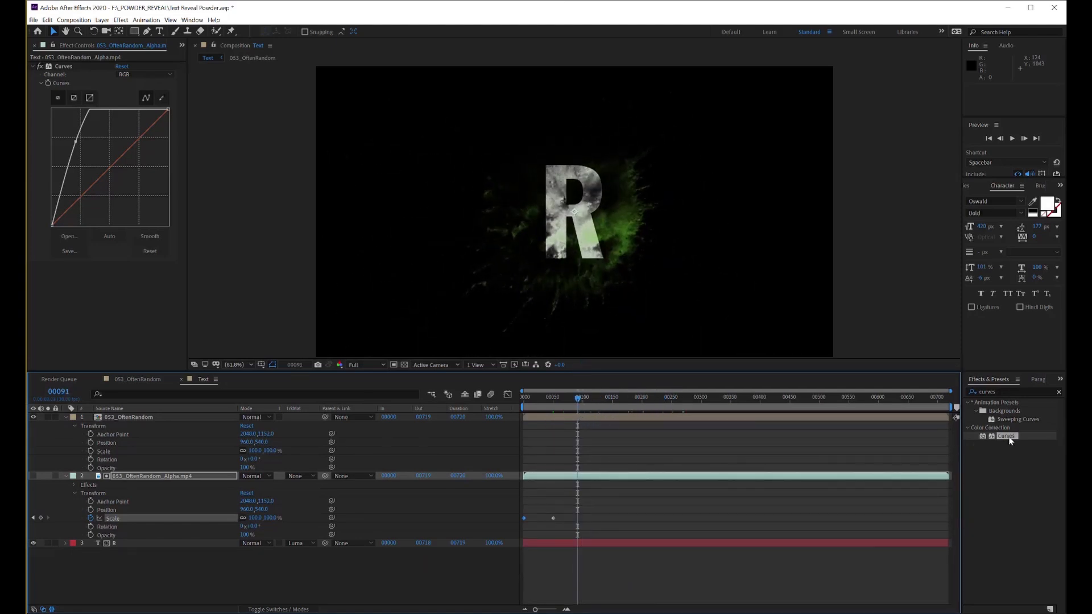
drag(1010, 441, 912, 419)
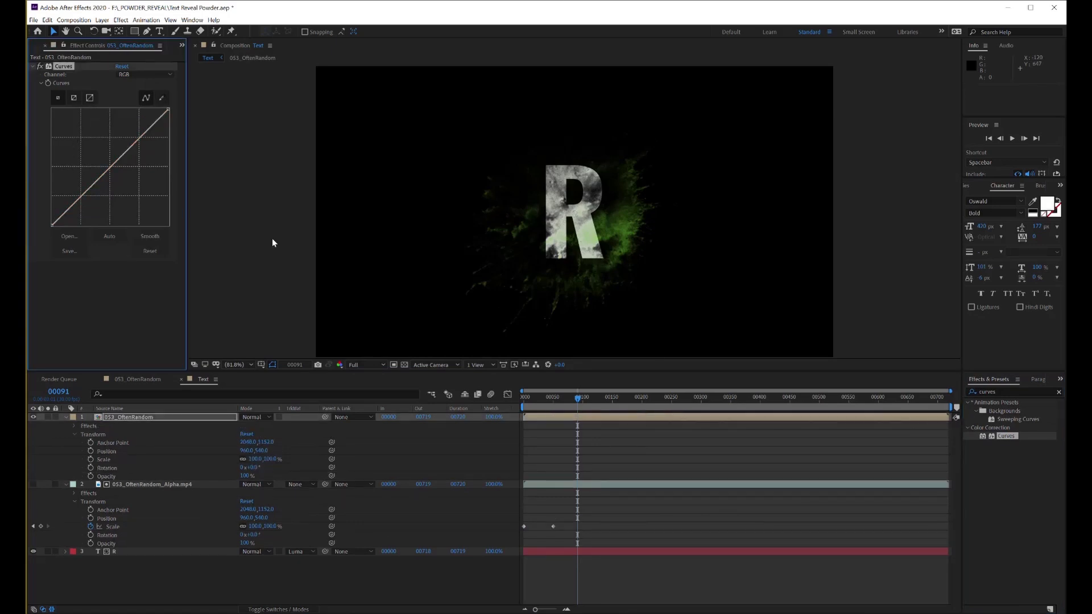
drag(111, 167, 95, 149)
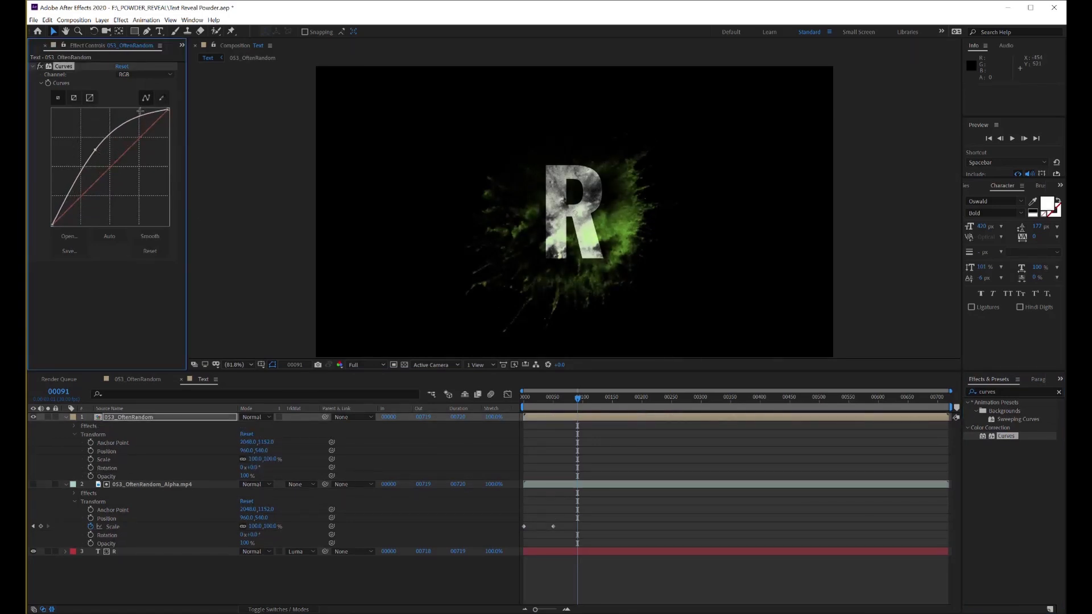
Raise the Alpha channel curve of the 053_OftenRandom layer slightly and smooth it
click(168, 73)
click(132, 127)
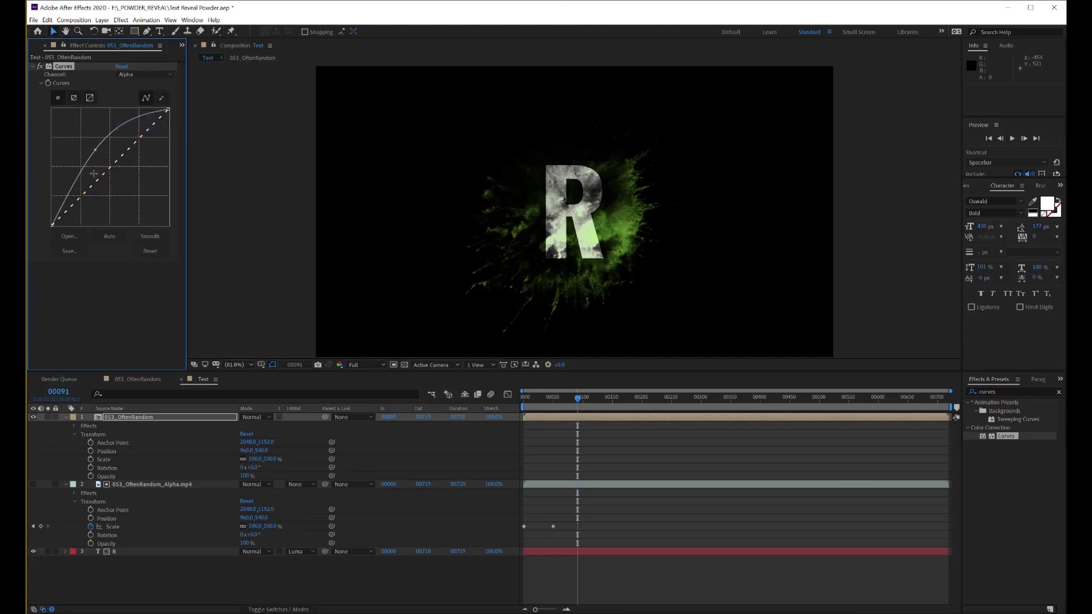
drag(107, 174, 91, 175)
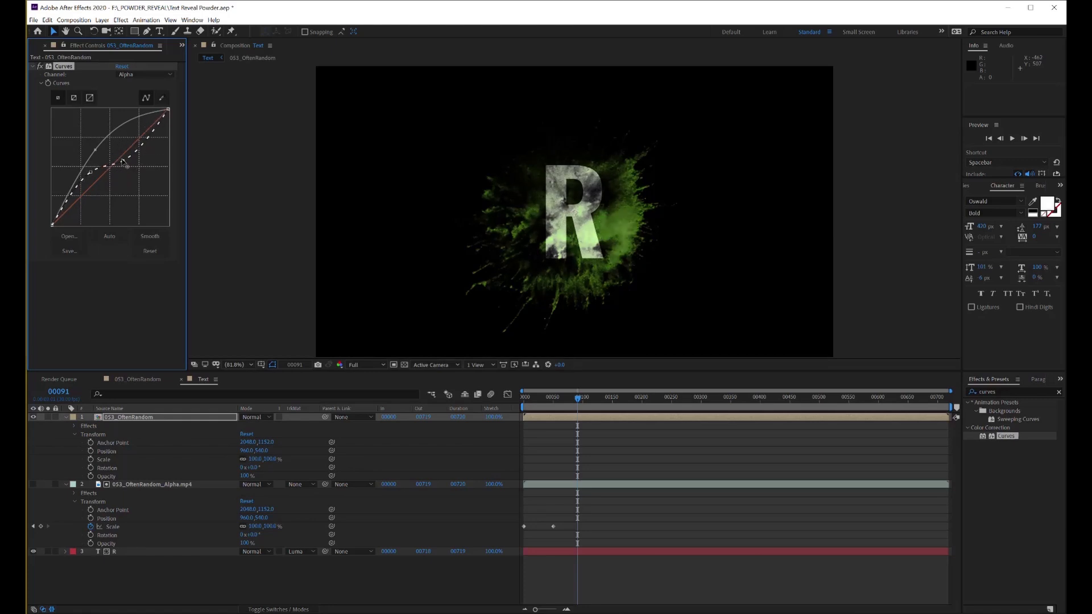
click(149, 236)
Preview the reveal from frame 0 and set the 053_OftenRandom layer's Scale to 50% at frame 52
key(Home)
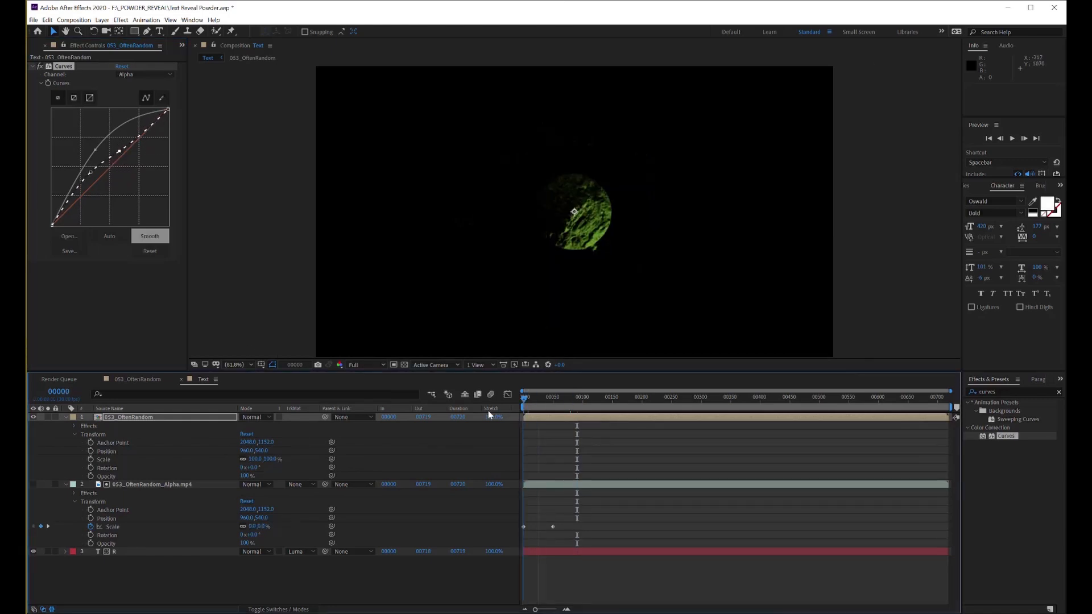
drag(525, 412, 553, 421)
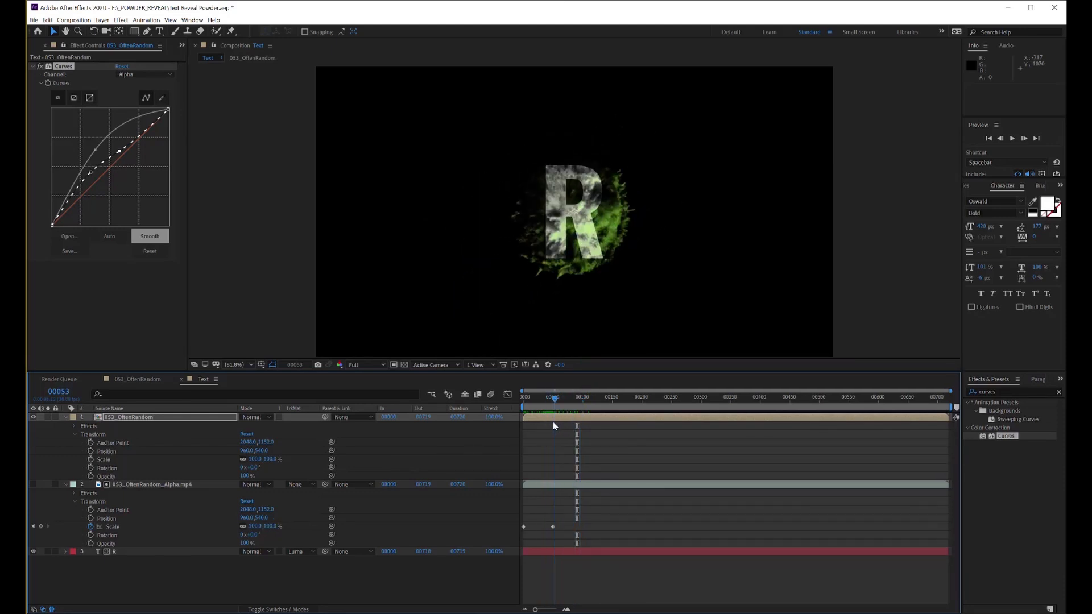
drag(466, 331, 409, 339)
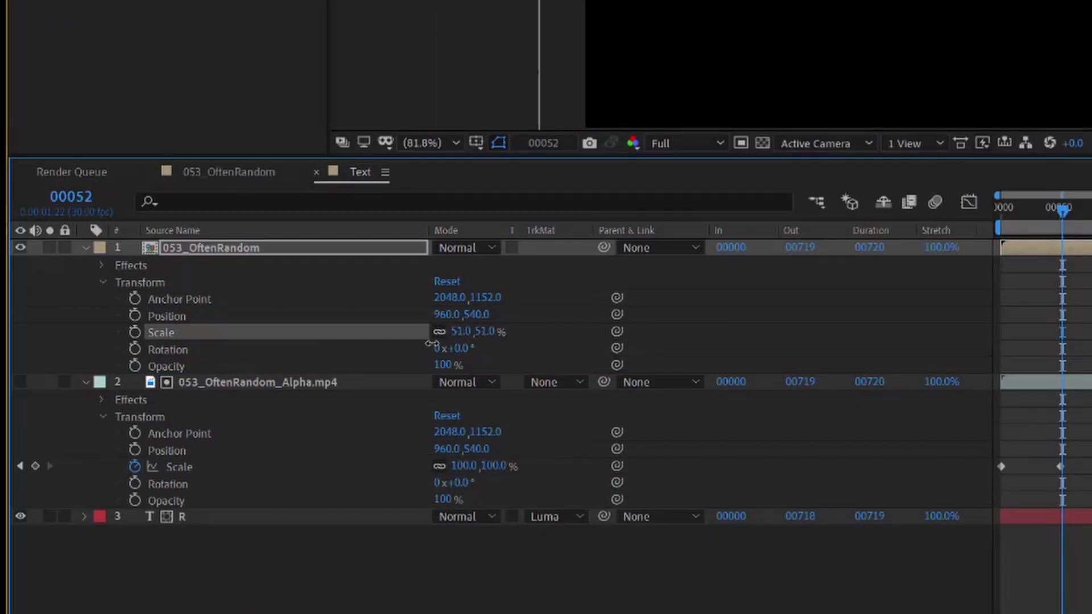
click(461, 331)
text(50)
key(Return)
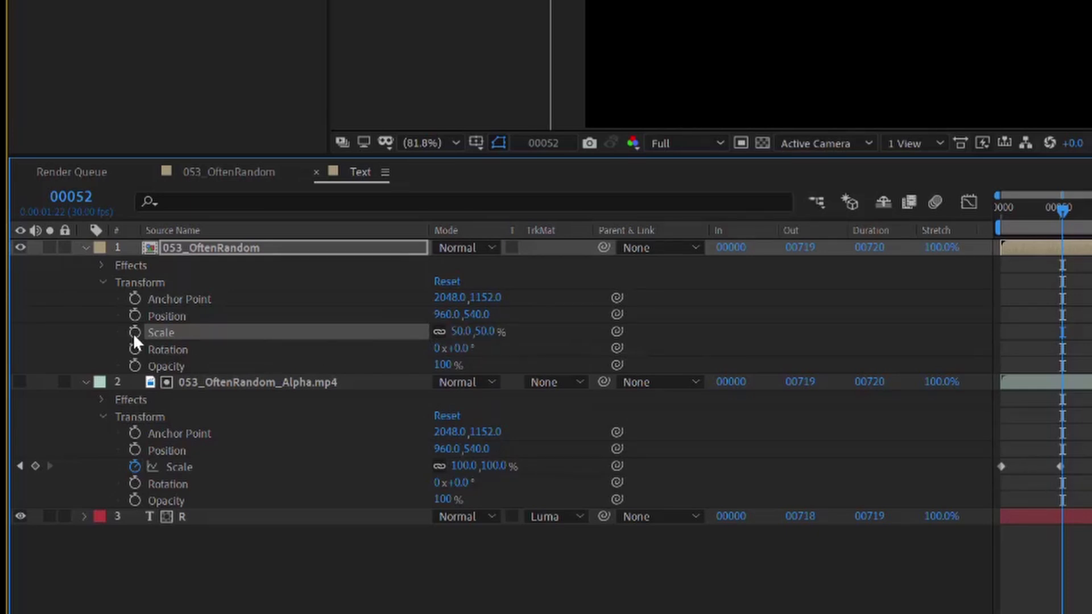
Keyframe the 053_OftenRandom layer's Scale at frame 52, set it to 0% at frame 0, and preview up to frame 50
click(134, 332)
click(461, 331)
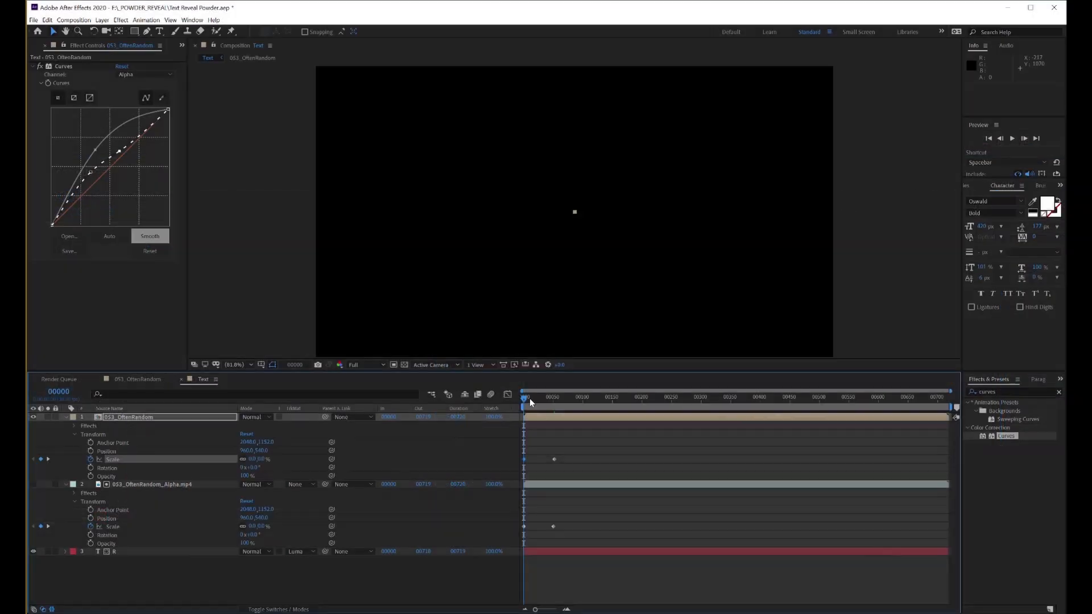
mouse_move(547, 401)
mouse_down()
mouse_move(575, 411)
mouse_move(554, 409)
mouse_up()
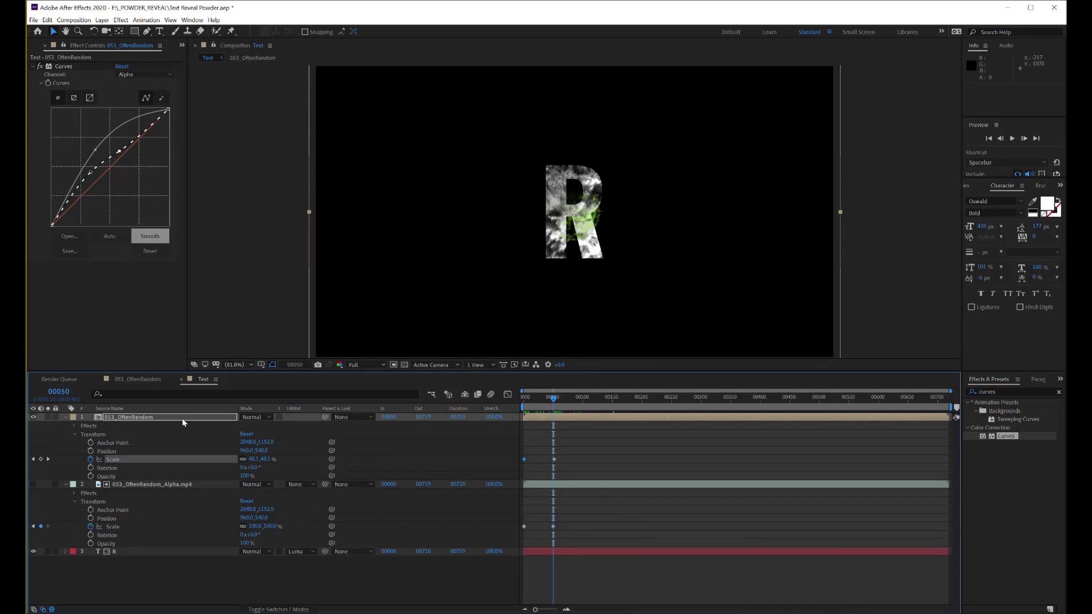
Move the 053_OftenRandom layer below the R text layer, preview the powder behind the letter, and collapse the layer's properties
drag(182, 418, 192, 568)
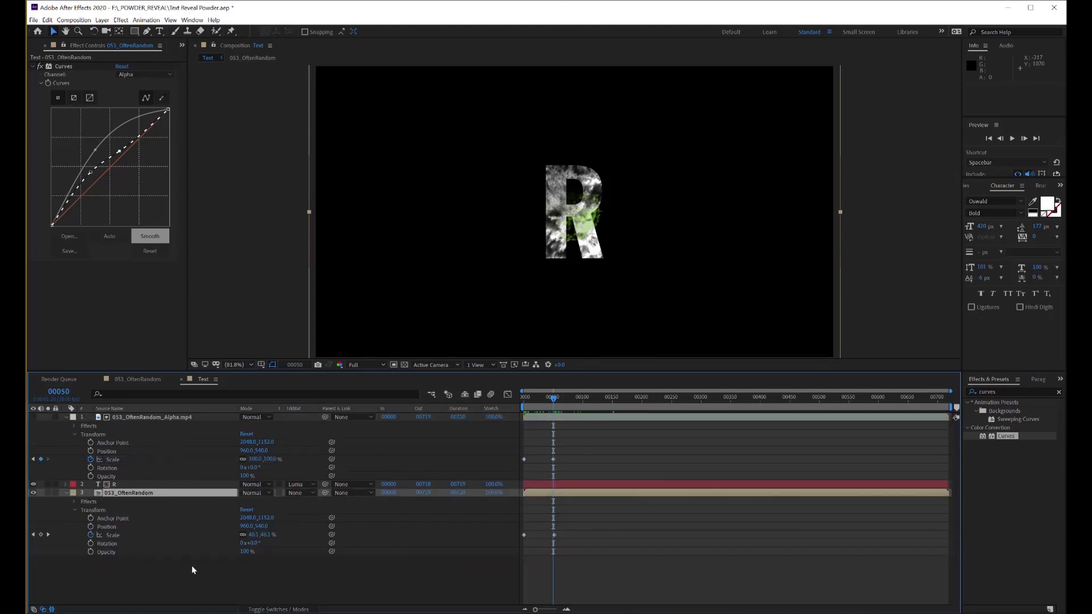
drag(558, 401, 726, 419)
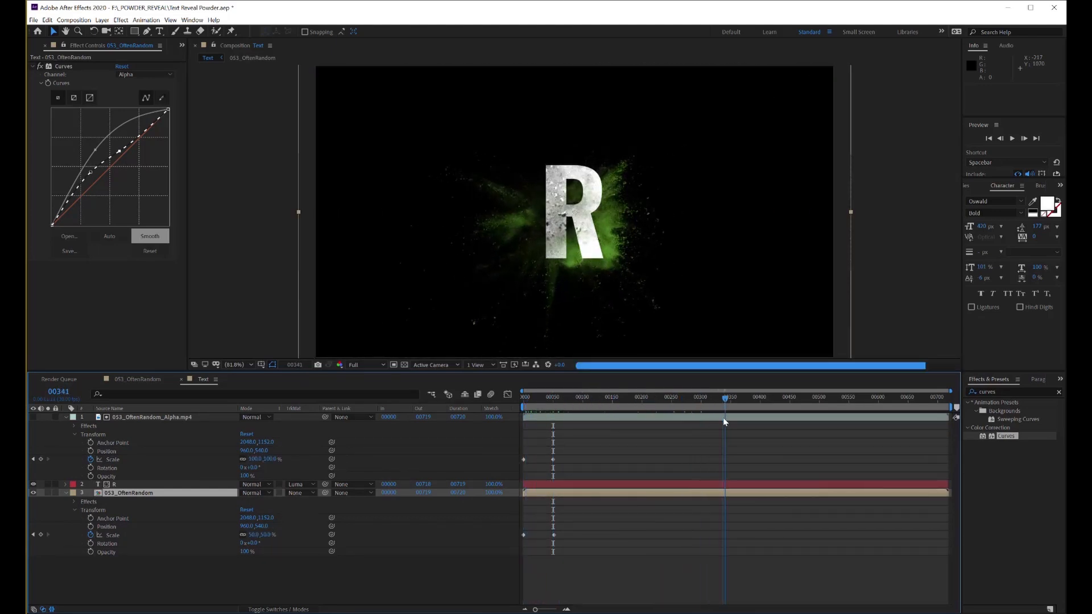
click(65, 493)
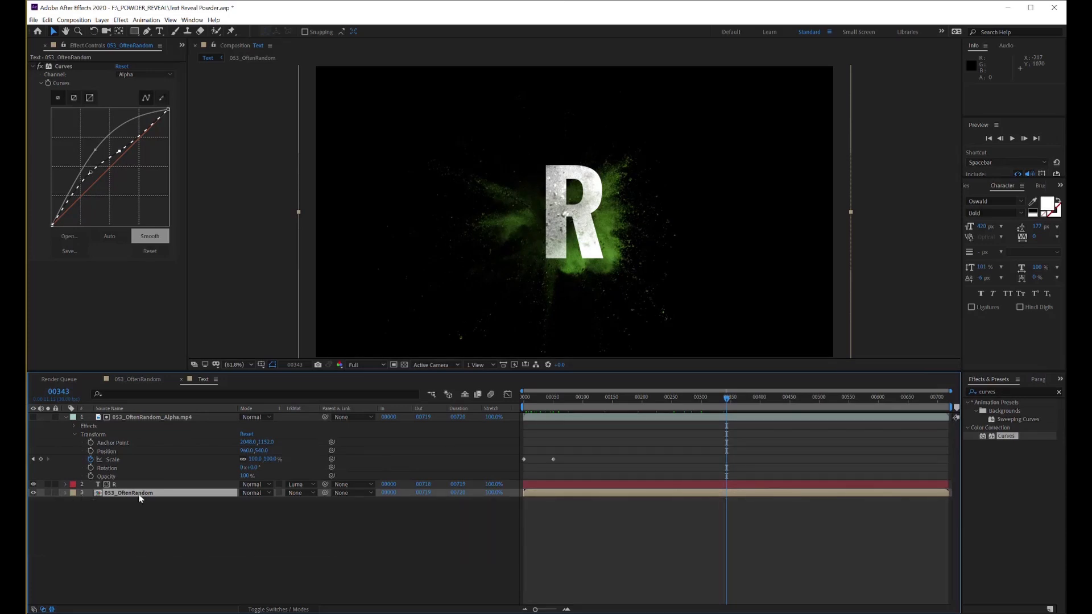
Duplicate the 053_OftenRandom layer and scrub through the timeline to check the denser powder
click(141, 499)
key(ctrl+d)
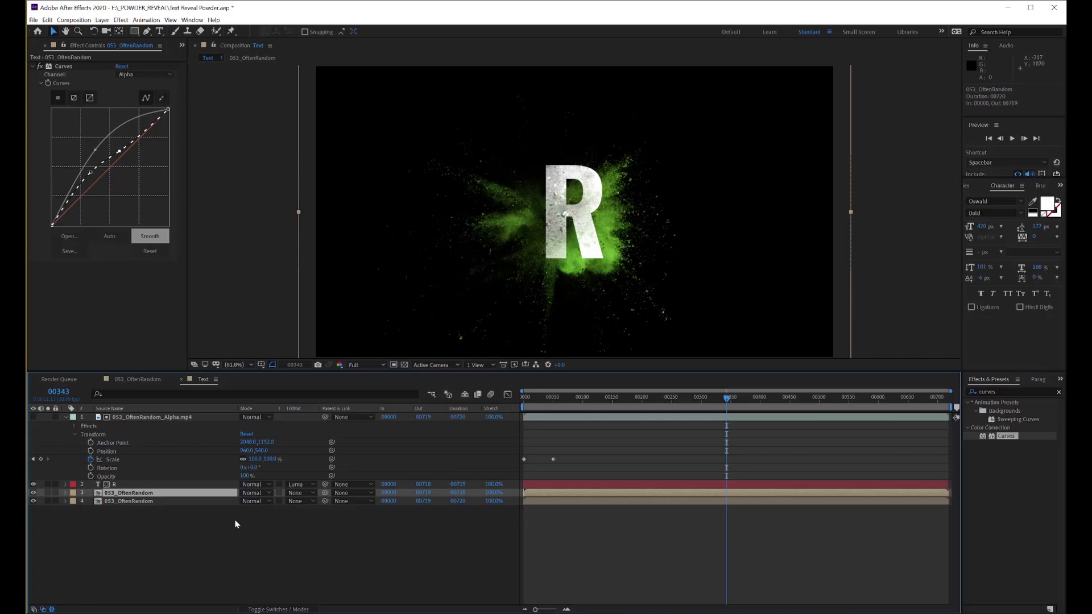
drag(725, 401, 534, 415)
drag(608, 421, 749, 432)
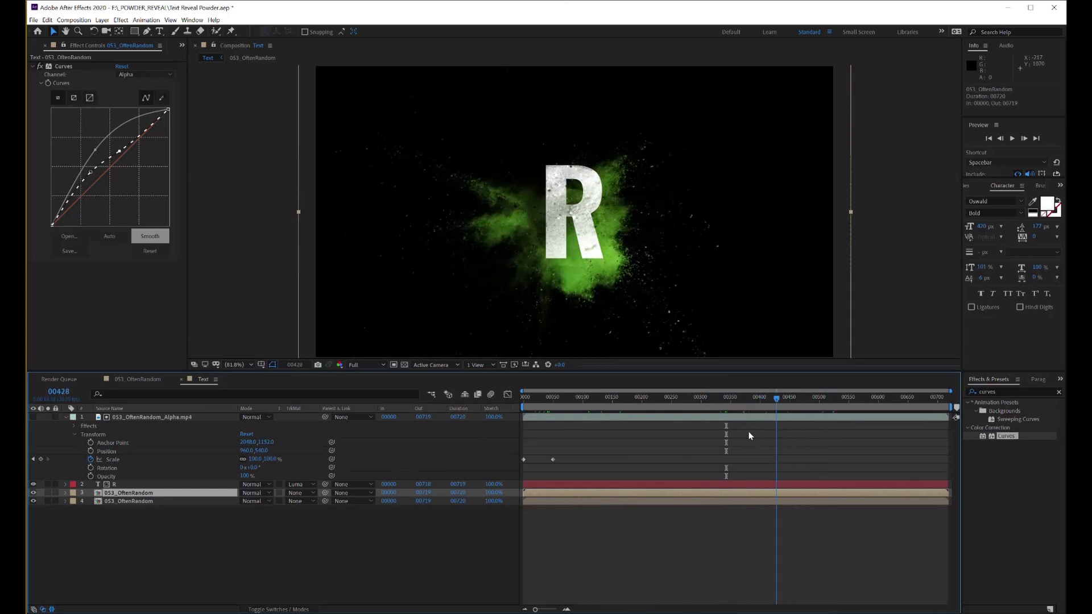
drag(678, 437, 661, 434)
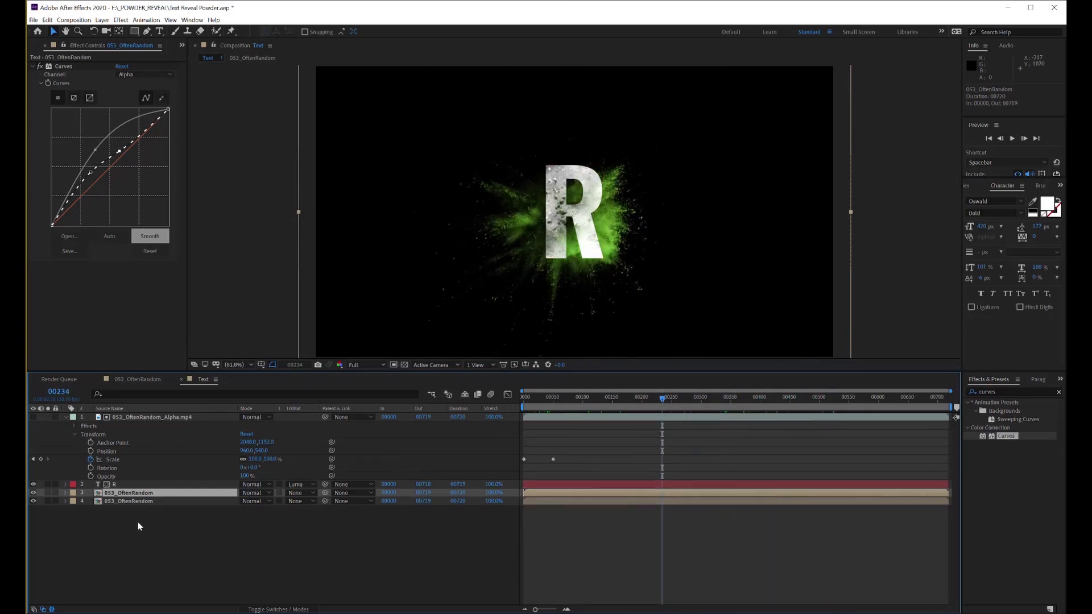
Duplicate the lowest 053_OftenRandom layer again and compare the result with the bottom copy hidden and shown
click(140, 503)
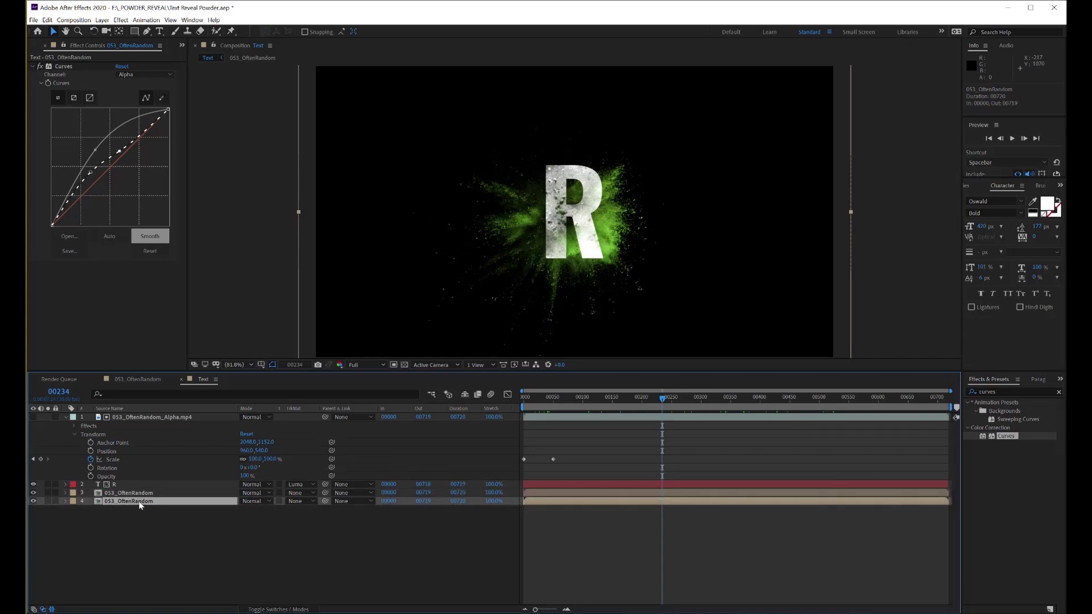
key(ctrl+d)
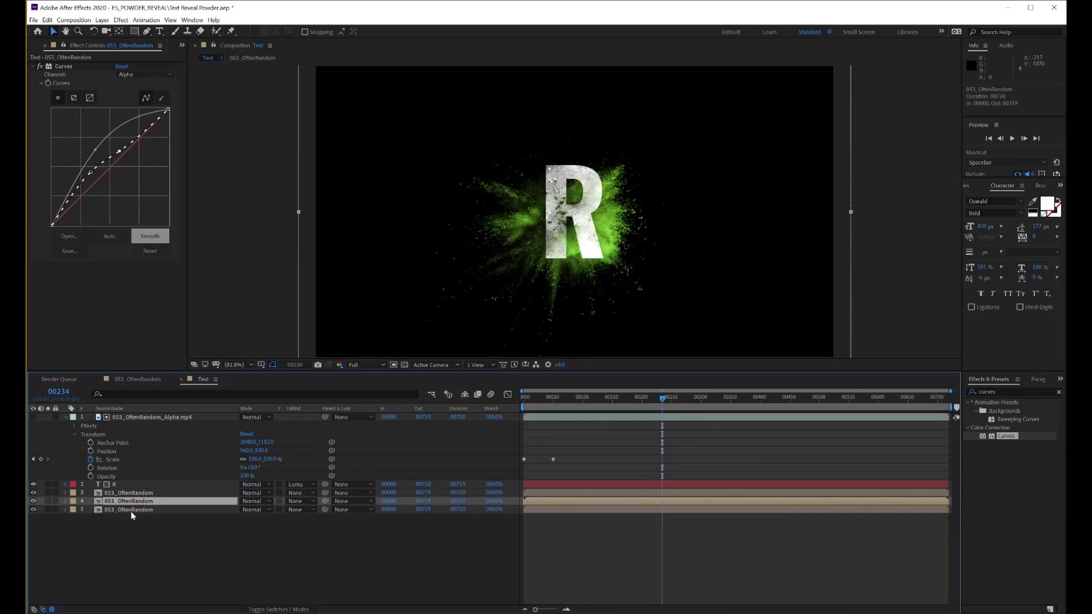
click(132, 510)
click(33, 509)
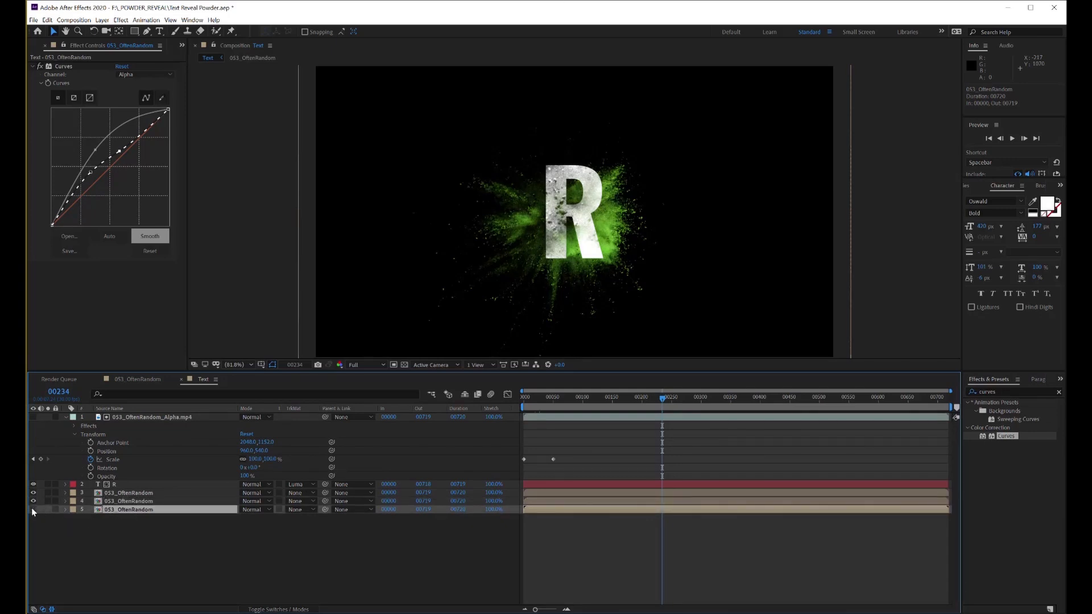
click(32, 509)
Set the Rotation of the bottom 053_OftenRandom layer to 180° so its powder spreads in the opposite direction
click(65, 509)
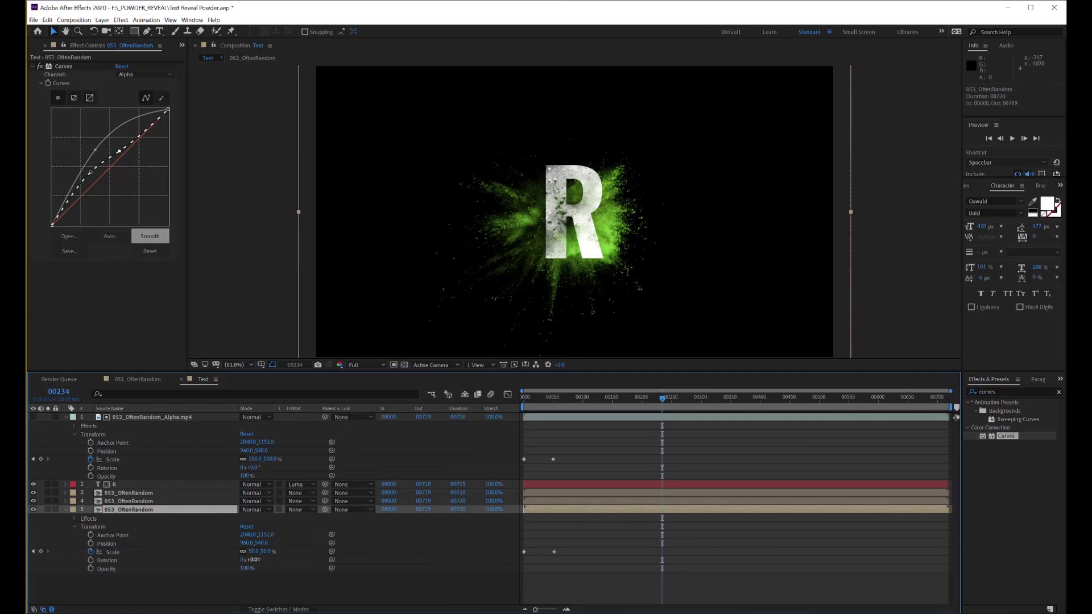
drag(252, 559, 286, 563)
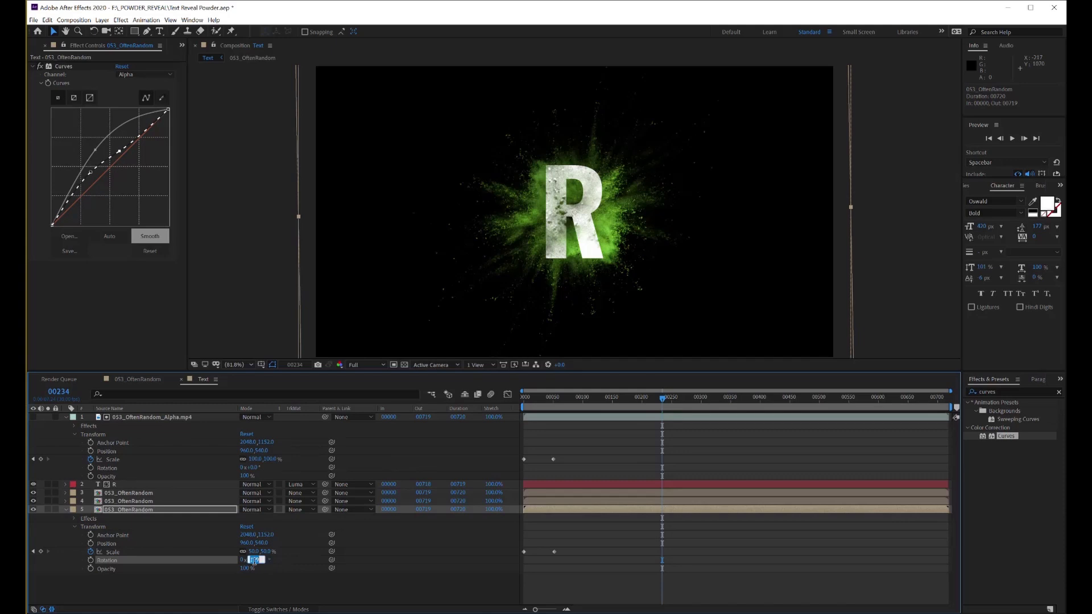
text(0)
key(Return)
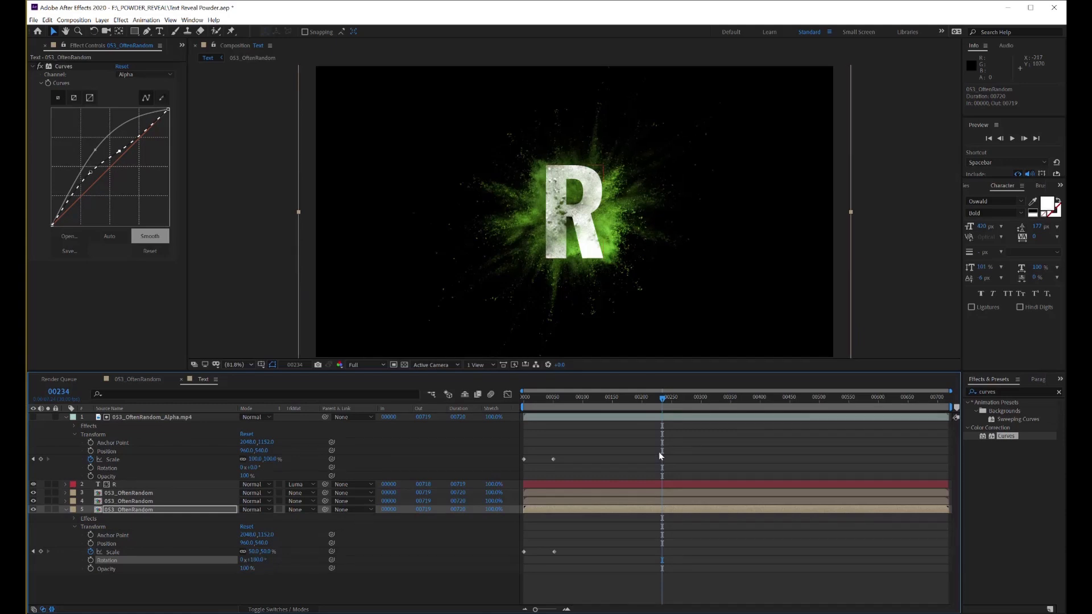
Play the powder reveal from frame 0 and scrub through the timeline to check the combined layers
drag(660, 398, 503, 444)
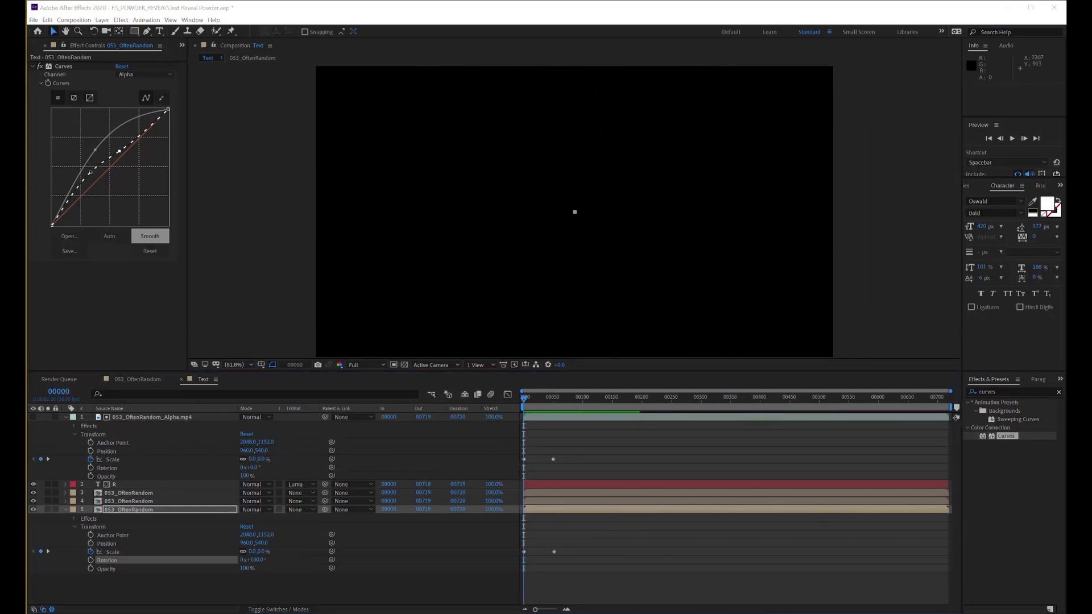
click(1013, 138)
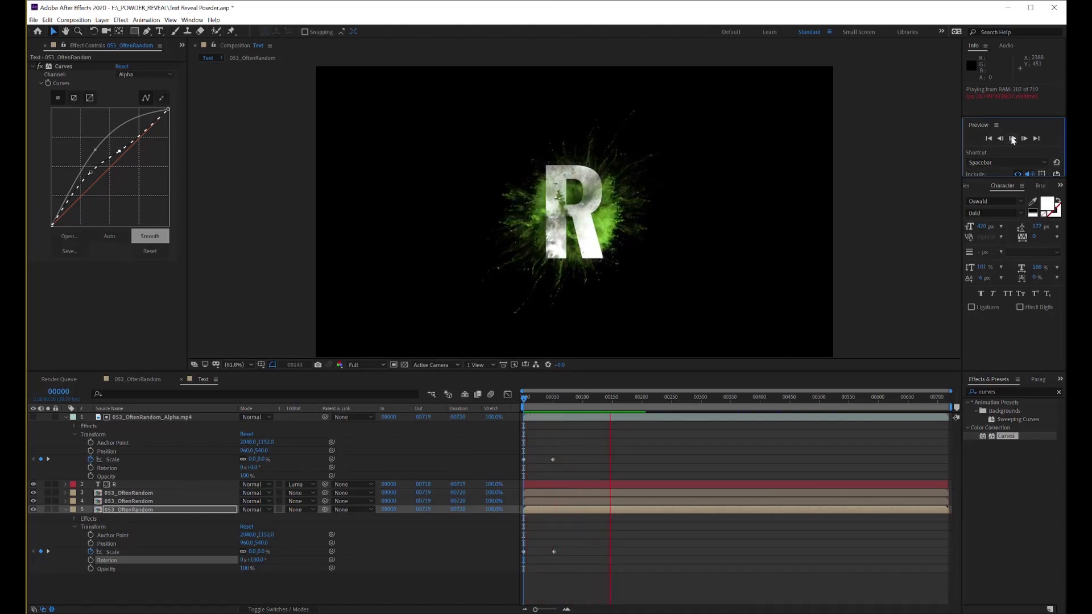
key(space)
drag(612, 402, 827, 440)
drag(722, 442, 585, 449)
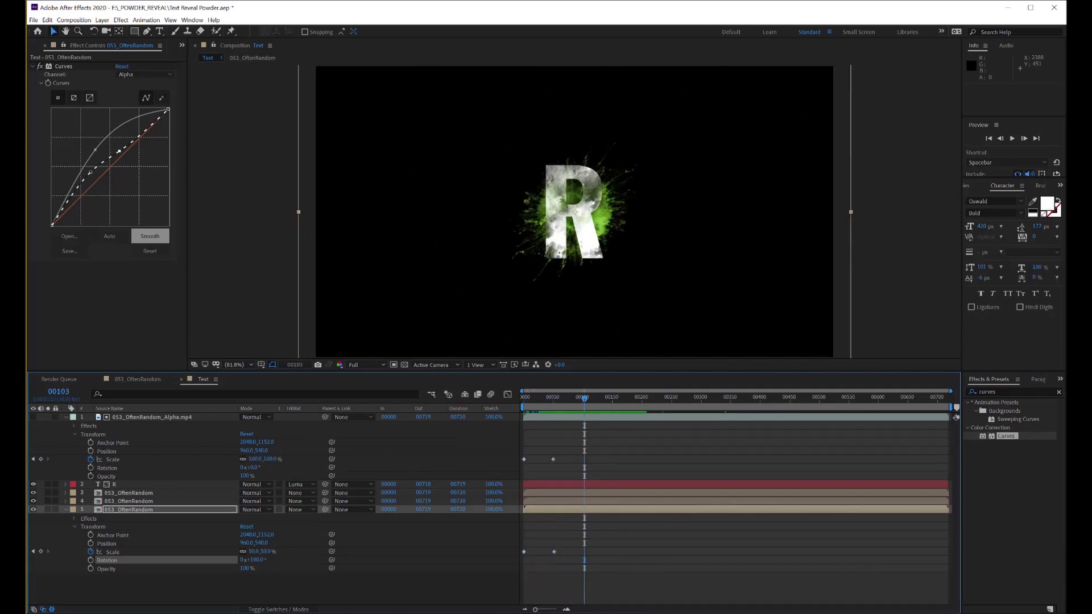
Collapse the bottom powder and alpha layers' properties and duplicate the Text composition in the project
click(65, 507)
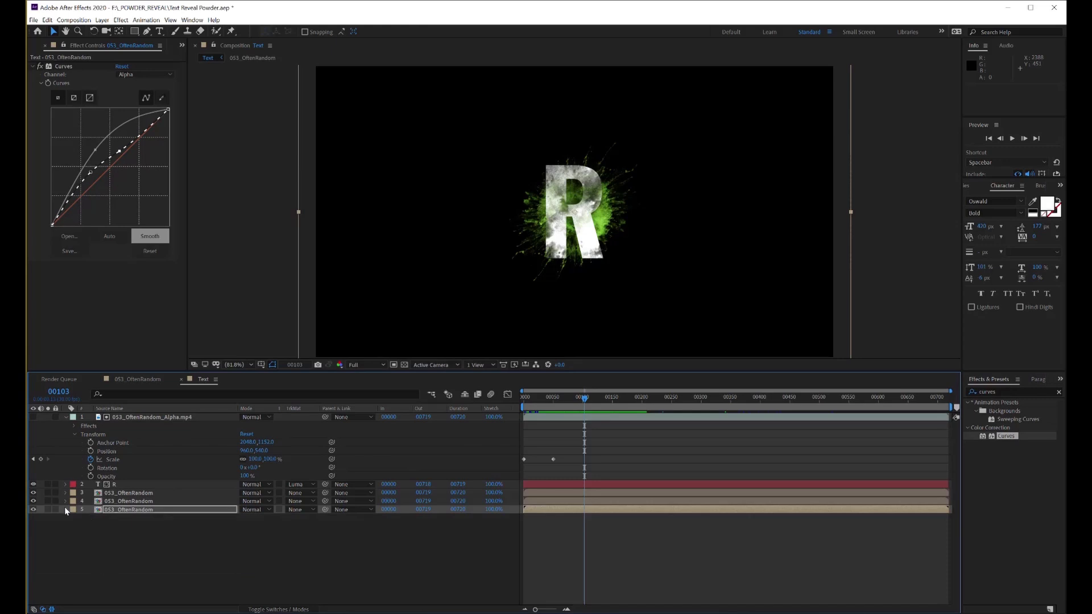
click(65, 418)
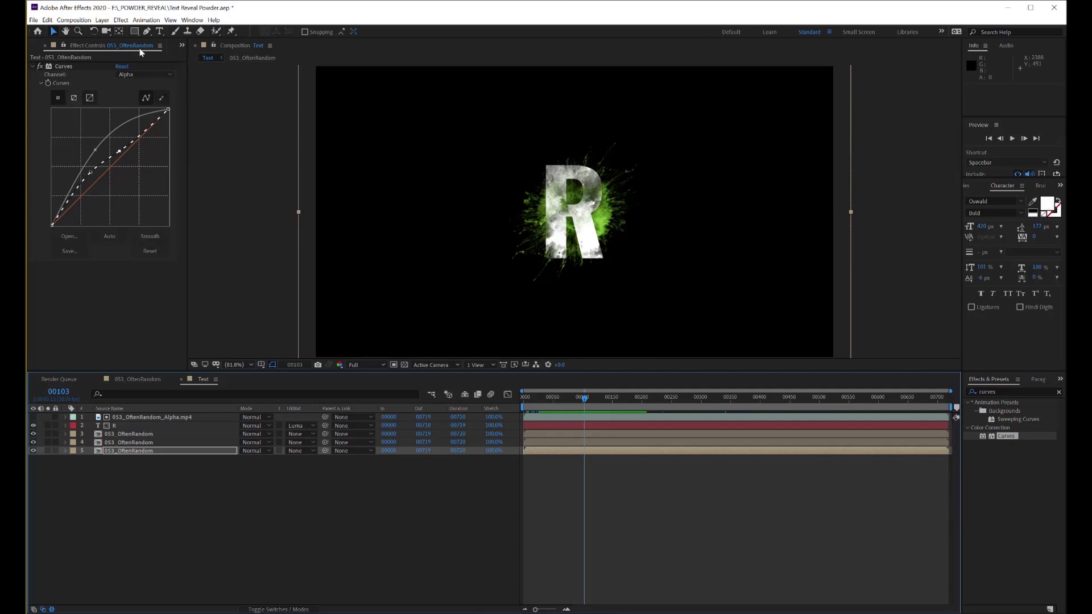
click(181, 44)
click(194, 59)
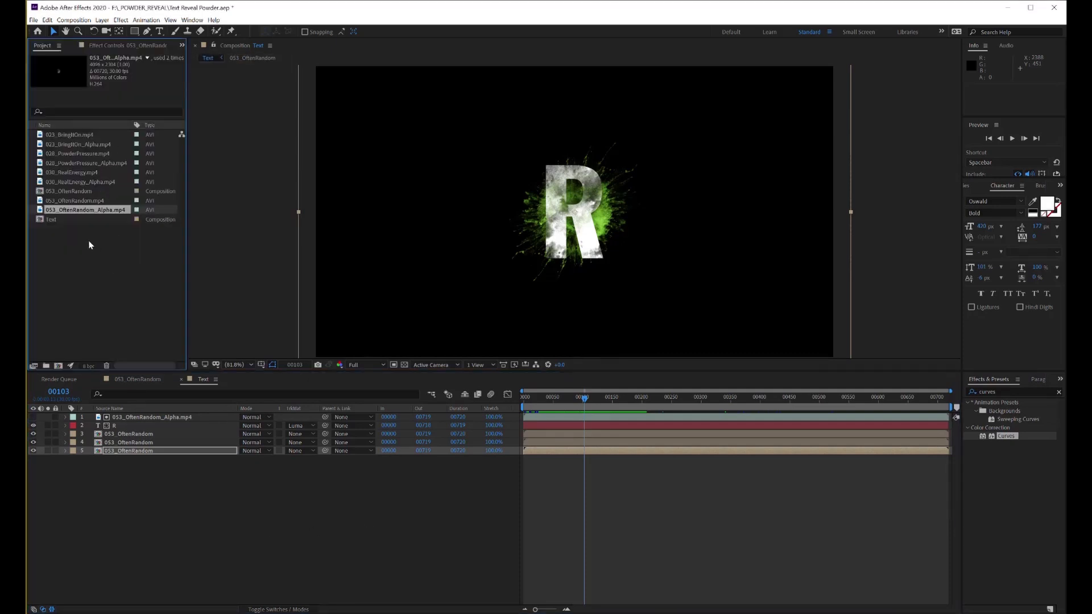
click(53, 221)
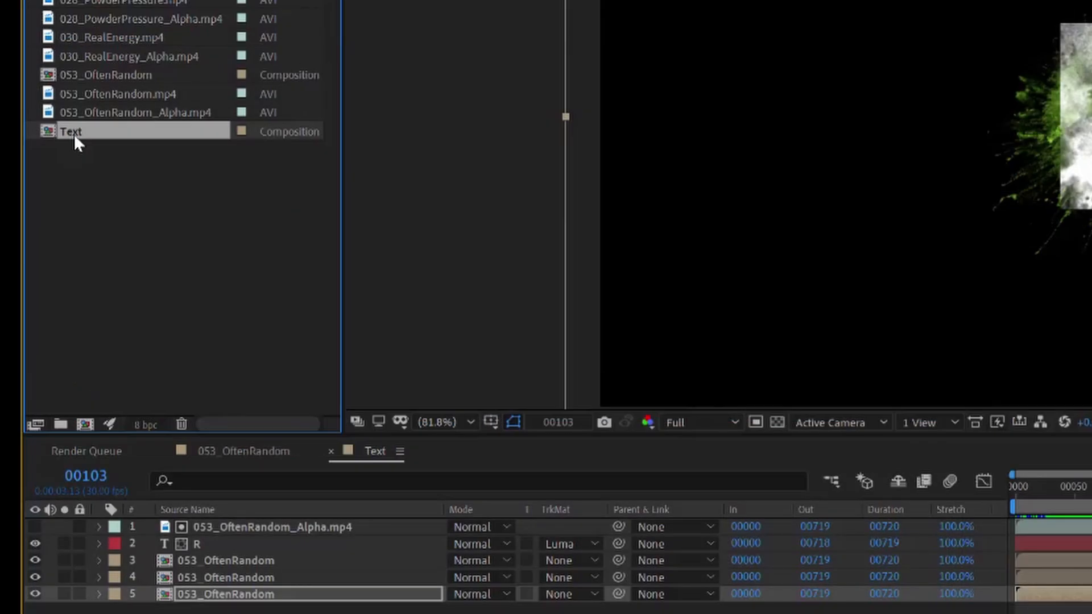
key(ctrl+d)
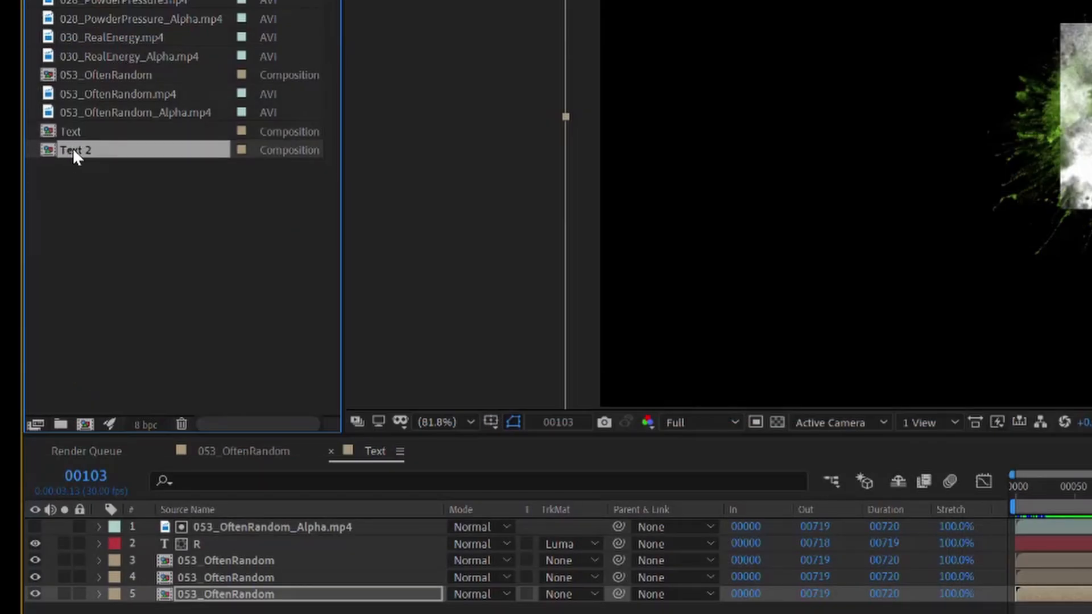
Rename the duplicated Text composition as R
right_click(73, 148)
click(130, 443)
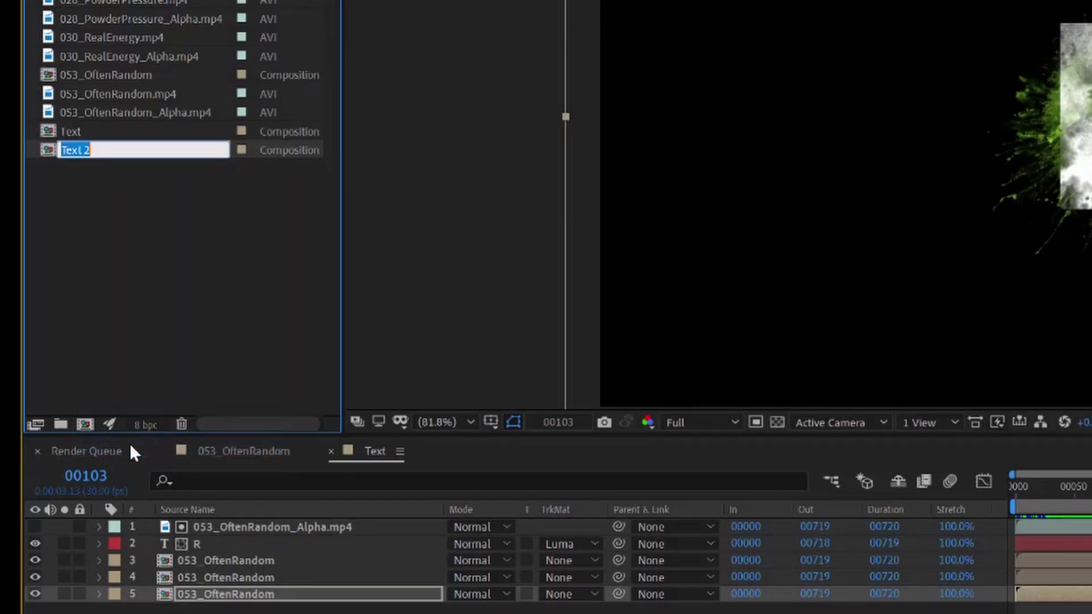
text(R)
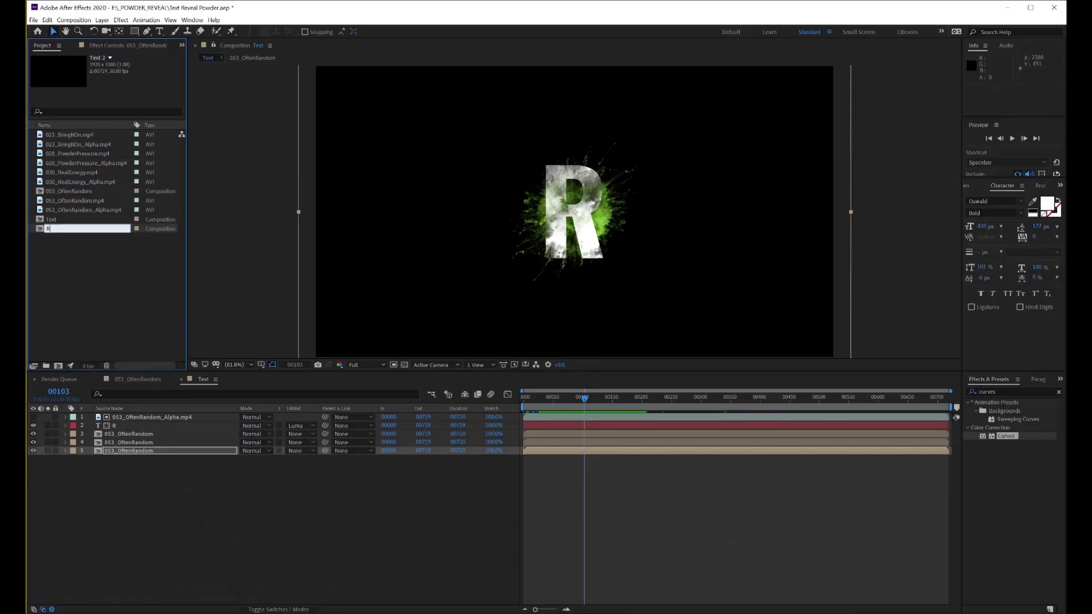
key(Return)
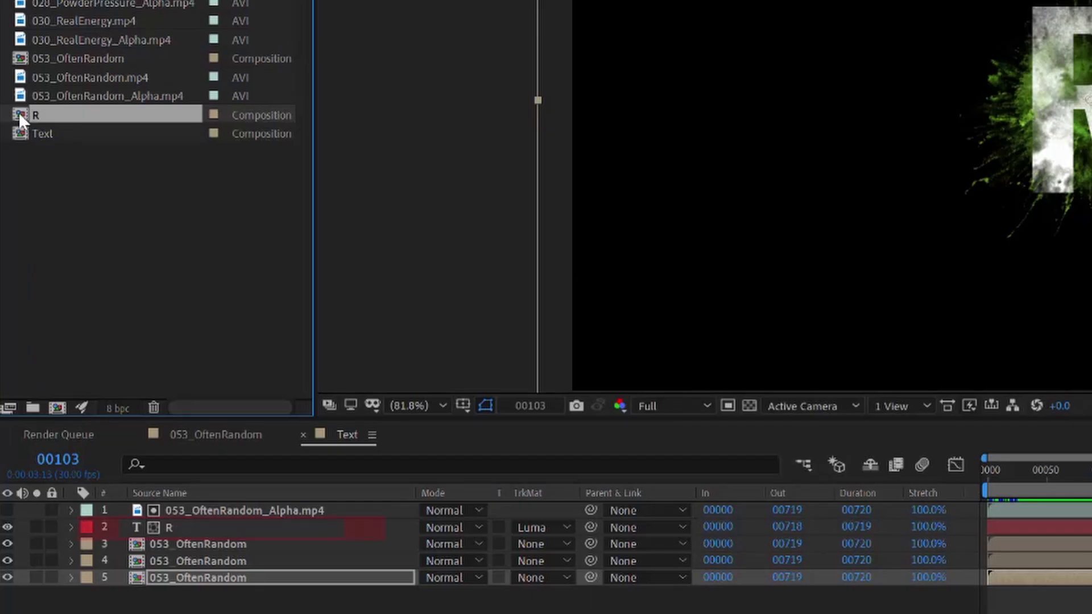
Open the R composition, and in a 030_RealEnergy composition use 030_RealEnergy_Alpha.mp4 as the luma track matte for 030_RealEnergy.mp4
double_click(38, 218)
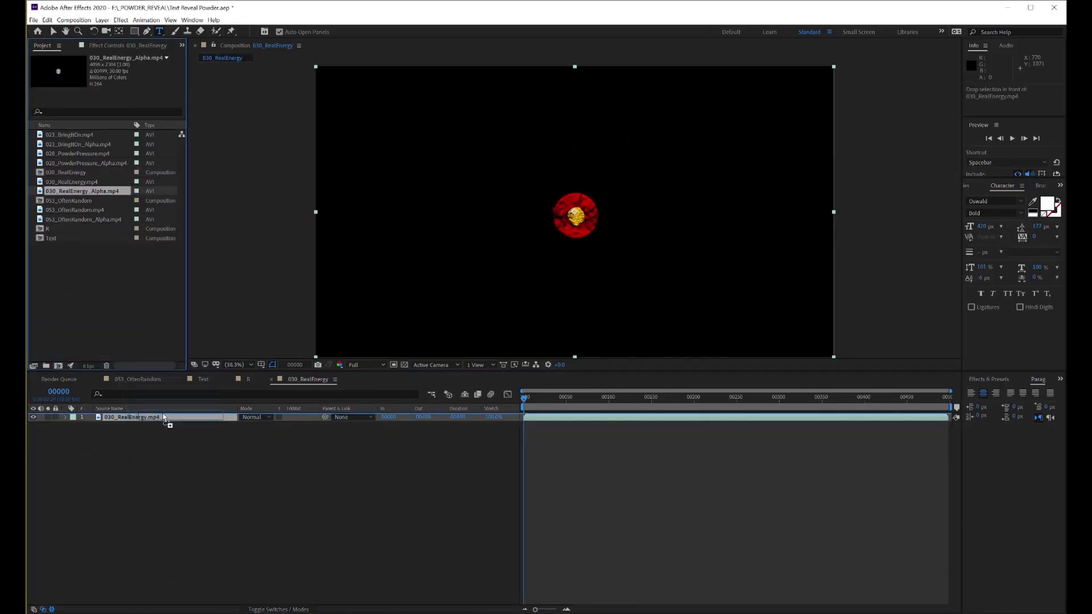
click(296, 426)
click(316, 468)
Duplicate the Text composition, rename it as E, open it and change its letter to E
click(50, 237)
key(ctrl+d)
key(Return)
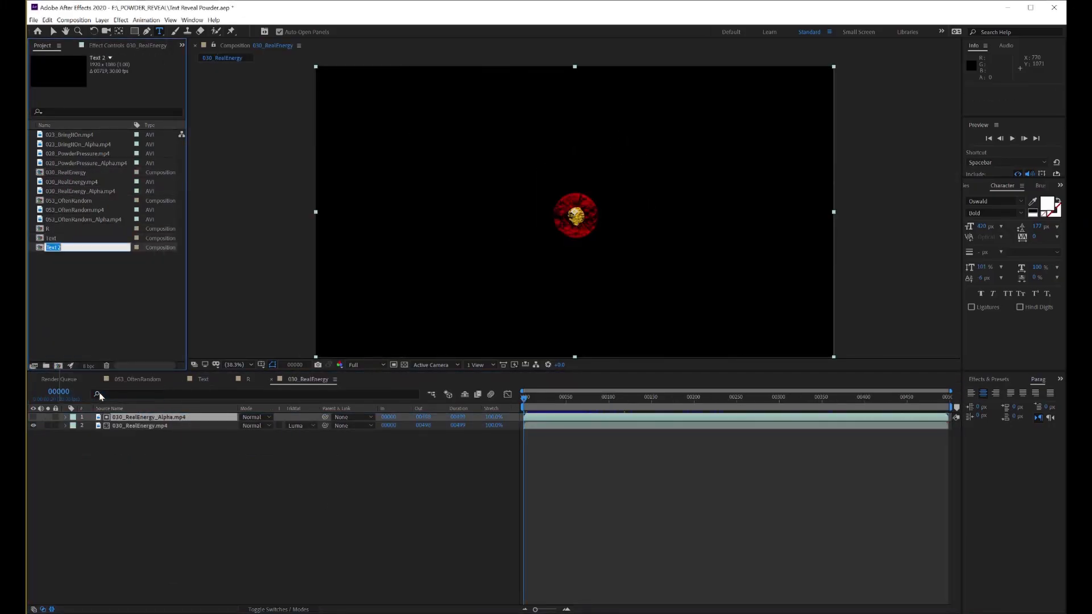
text(E)
key(Return)
double_click(48, 230)
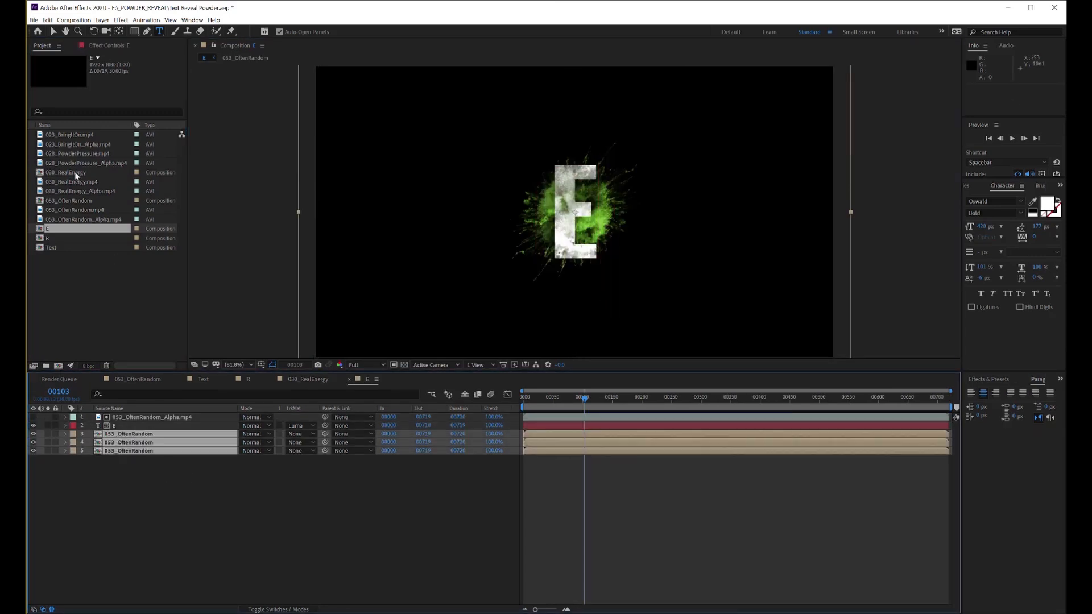
Replace the three 053_OftenRandom layers in E with 030_RealEnergy and the alpha layer with 030_RealEnergy_Alpha.mp4
drag(75, 173, 141, 441)
click(152, 417)
drag(82, 191, 165, 420)
drag(584, 399, 562, 400)
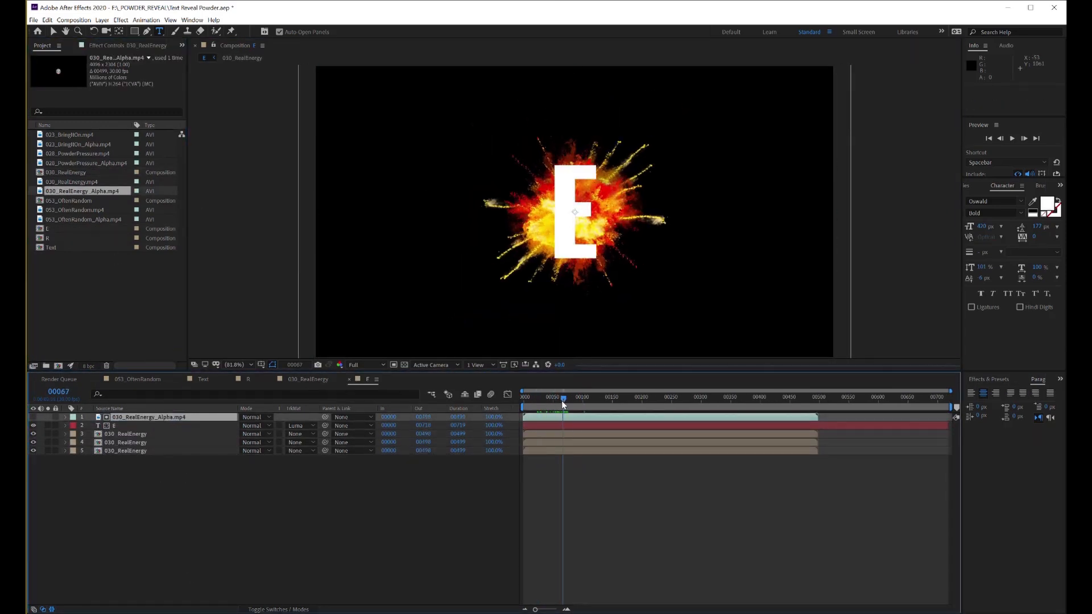
Move the bottom 030_RealEnergy layer above the alpha layer and the letter E
click(33, 451)
drag(126, 452, 125, 415)
drag(564, 398, 538, 401)
Shift the top powder layer's Scale keyframes about 30 frames later and move the layer slightly up and right from the letter's centre
click(66, 417)
click(74, 426)
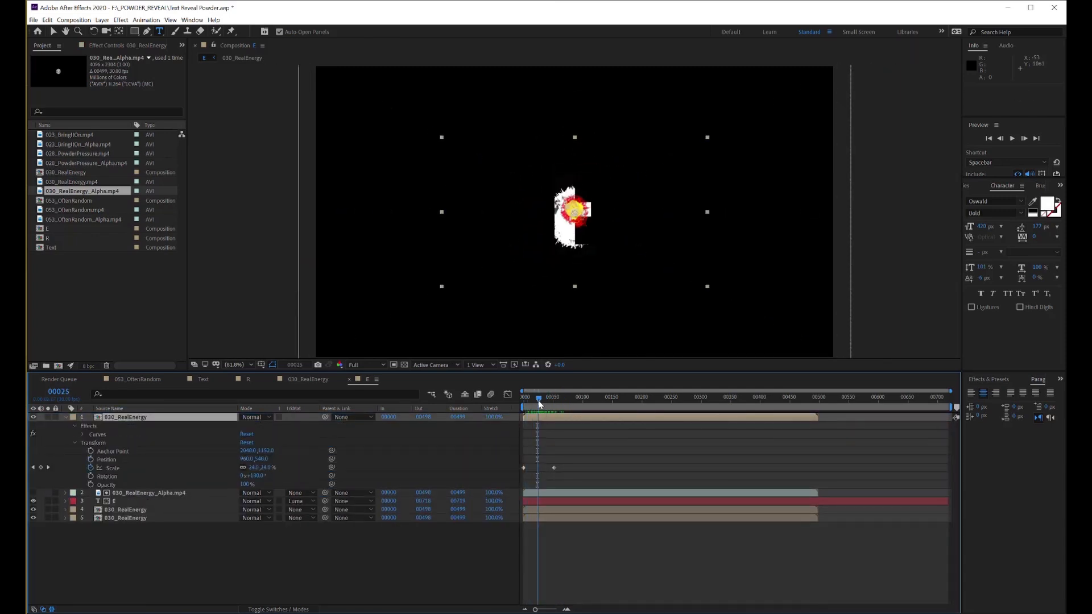
drag(563, 462, 537, 469)
drag(538, 399, 549, 400)
key(v)
mouse_move(580, 210)
mouse_down()
mouse_move(586, 199)
mouse_move(577, 206)
mouse_up()
drag(530, 460, 571, 473)
drag(568, 469, 572, 468)
drag(574, 207, 579, 201)
Bend the top powder layer's Curves effect steeply down on the Alpha channel and preview the result
mouse_move(549, 400)
mouse_down()
mouse_move(535, 401)
mouse_move(609, 424)
mouse_move(558, 411)
mouse_up()
click(129, 46)
click(123, 74)
click(130, 120)
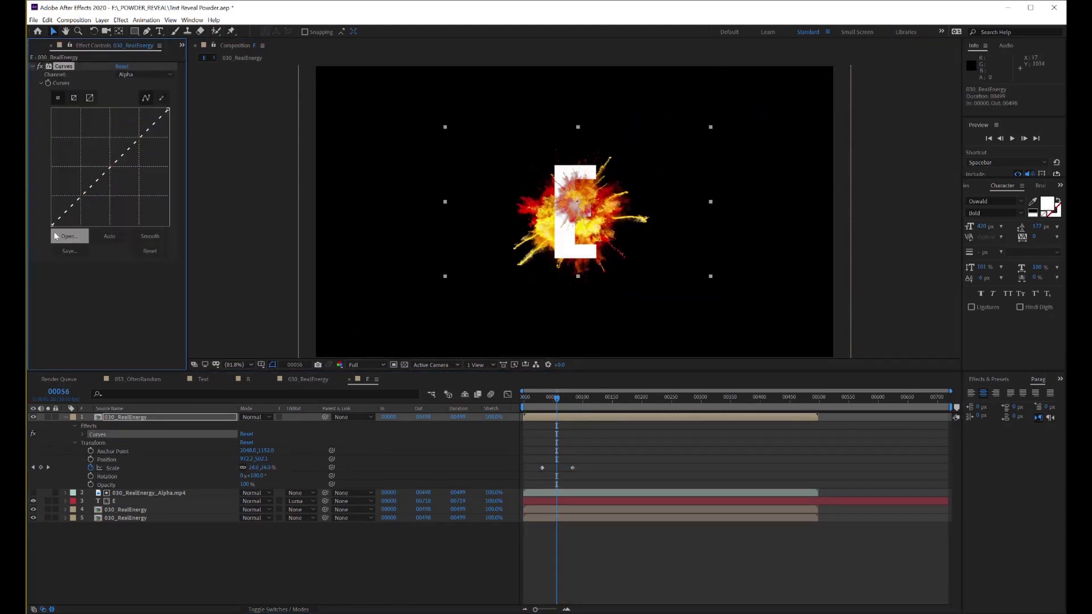
key(space)
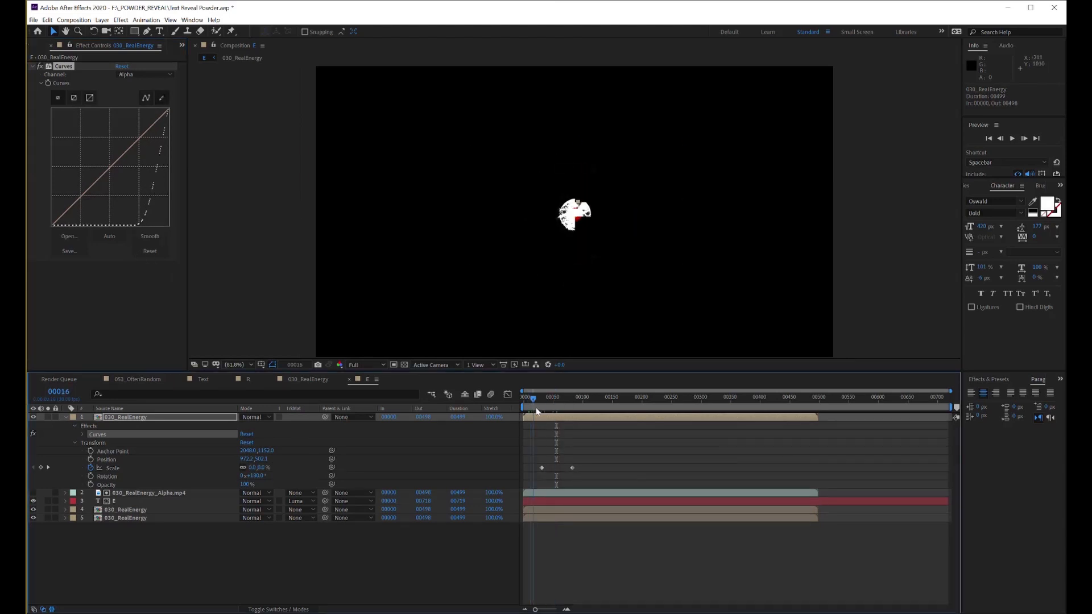
click(147, 252)
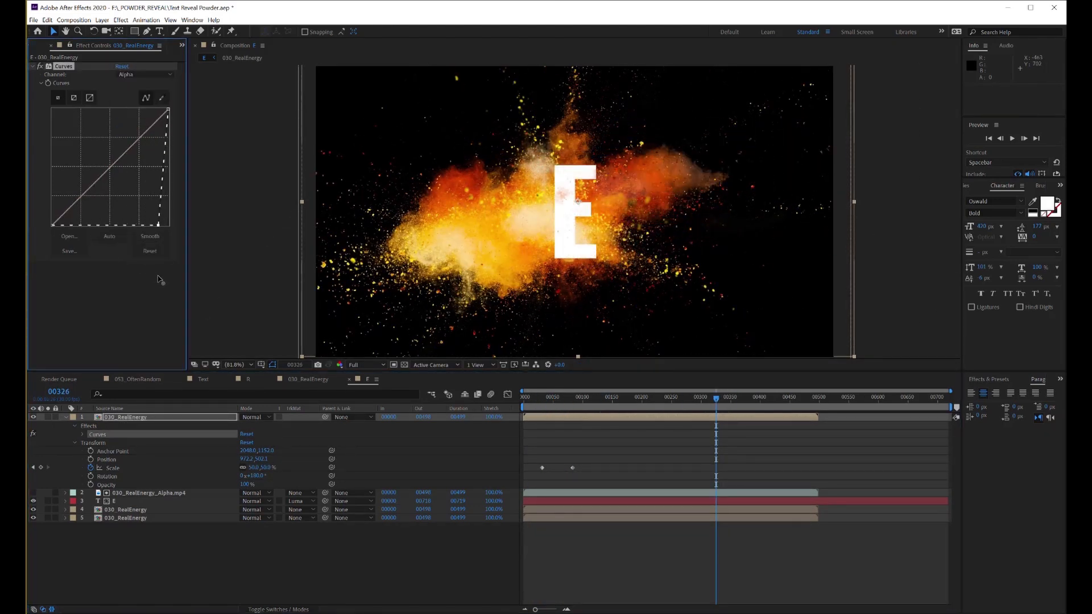
drag(715, 398, 729, 415)
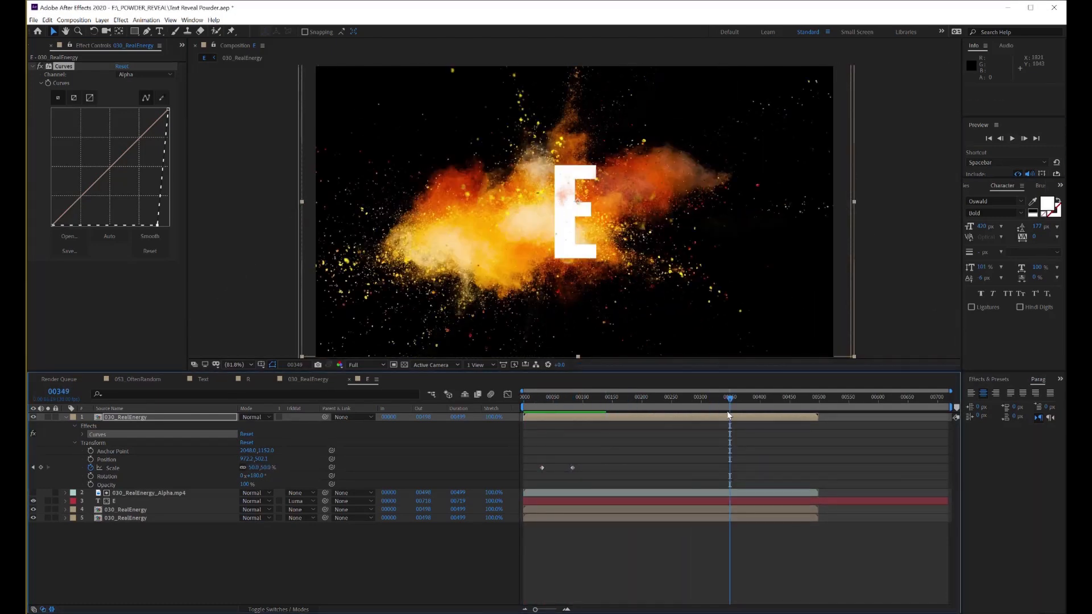
Create a composition from 028_PowderPressure.mp4 and add 028_PowderPressure_Alpha.mp4 as its luma track matte
click(66, 417)
click(182, 46)
click(213, 56)
click(80, 154)
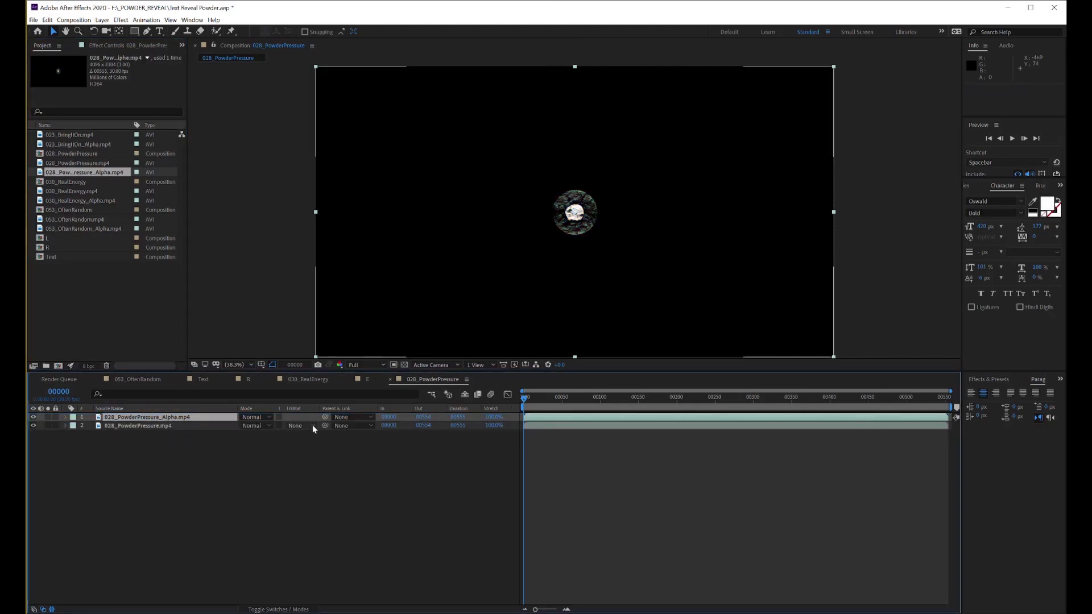
click(637, 404)
drag(637, 404, 673, 404)
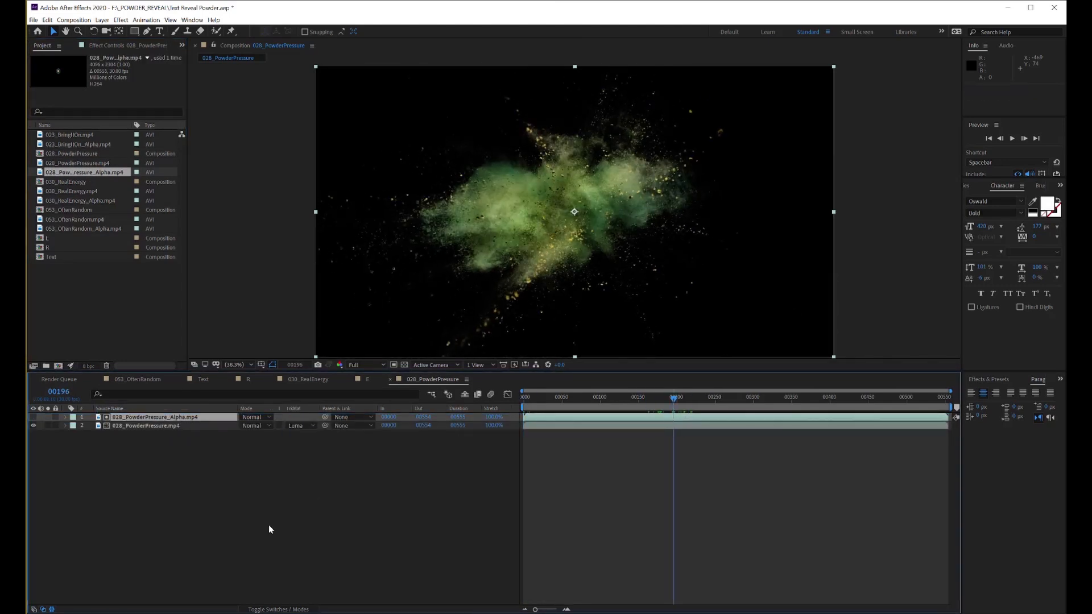
Duplicate the E composition, rename it as V and change its text to V
click(49, 240)
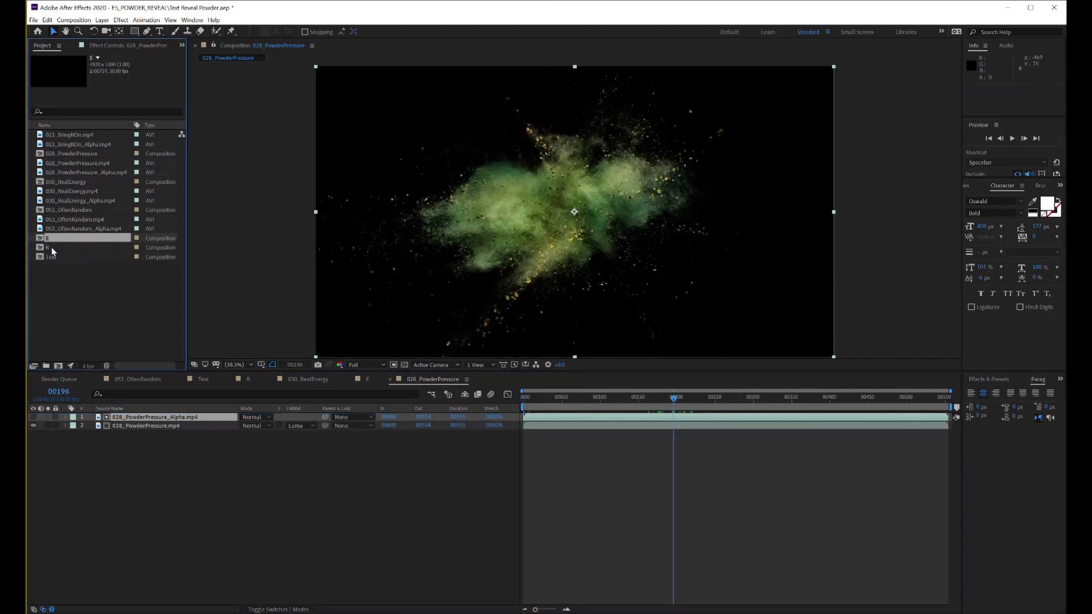
right_click(51, 251)
click(74, 267)
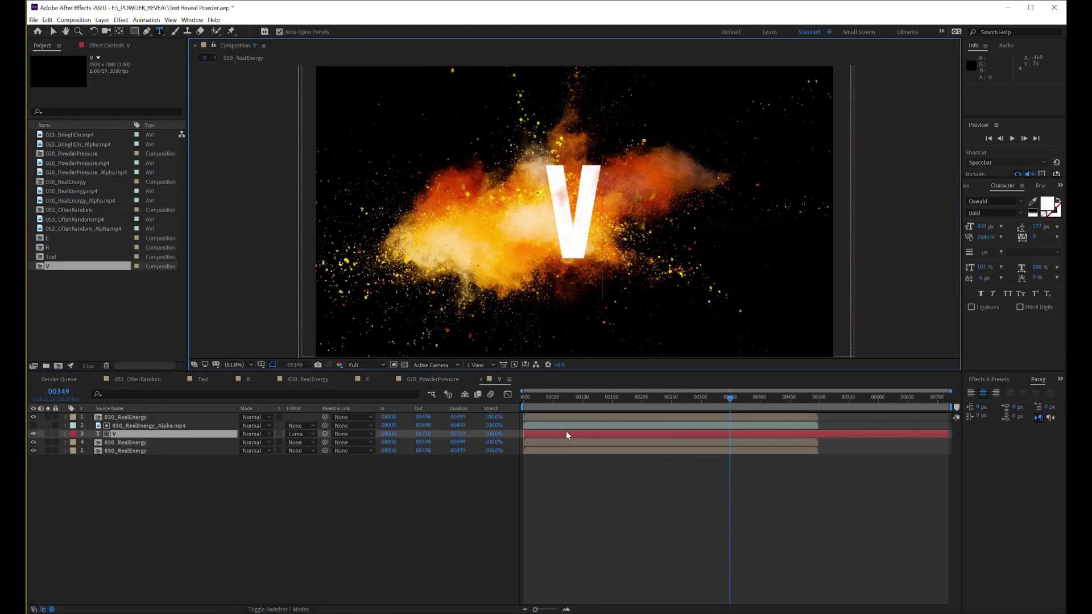
Replace the three powder layers in V with 028_PowderPressure and the alpha layer with 028_PowderPressure_Alpha.mp4
drag(143, 464, 131, 429)
drag(74, 155, 159, 418)
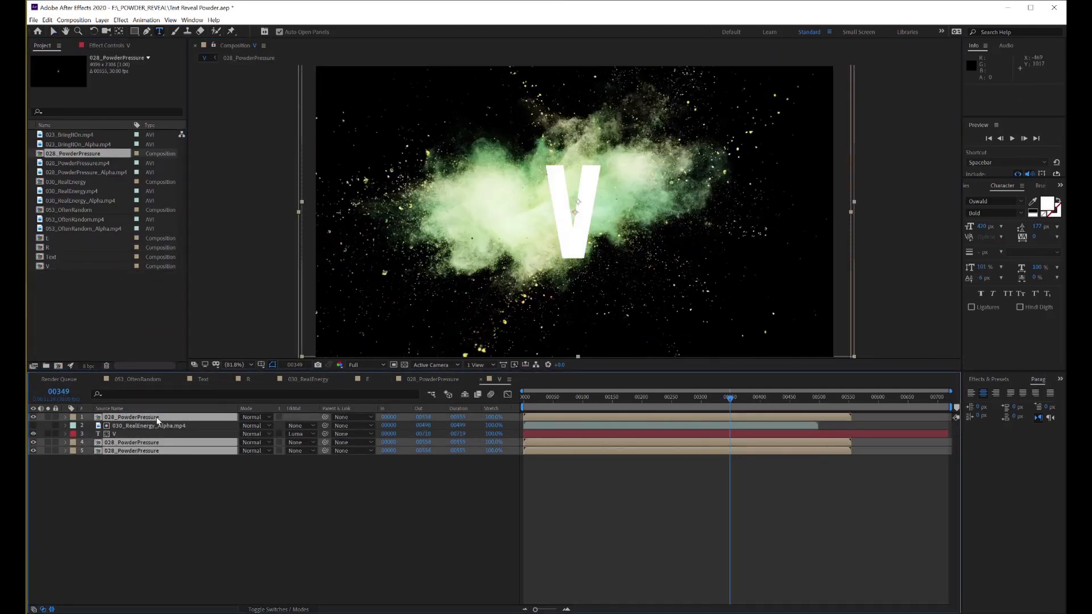
click(149, 426)
drag(85, 172, 149, 426)
drag(571, 400, 641, 399)
Duplicate the E composition for the second letter E and open the copy
click(80, 309)
click(44, 239)
key(ctrl+d)
double_click(47, 248)
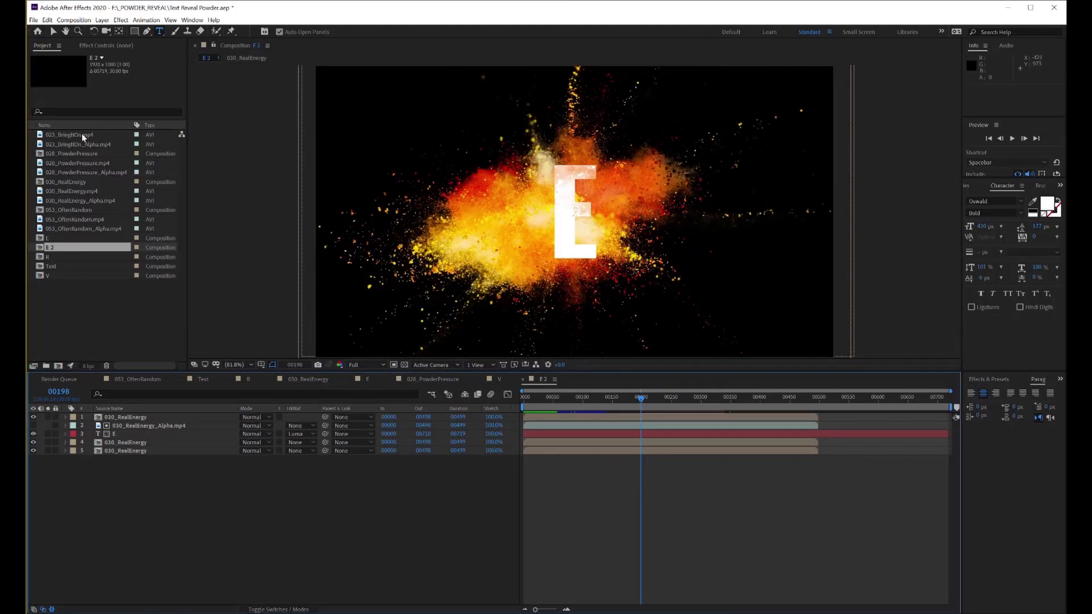
Apply the Tint effect to the bottom 030_RealEnergy layer of the second E composition
click(134, 451)
key(ctrl+5)
text(tint)
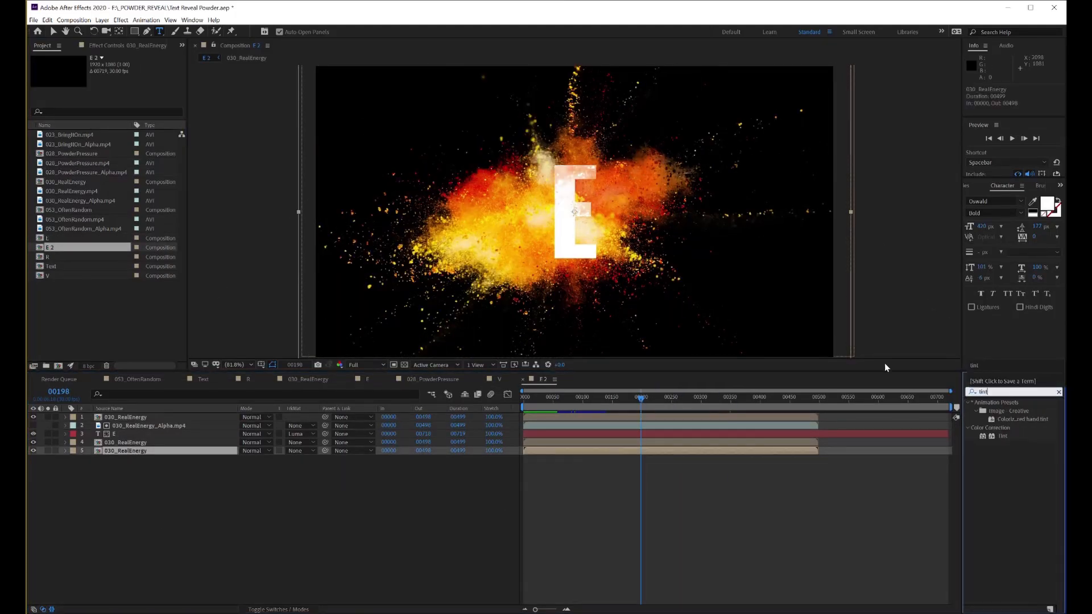
drag(1003, 436, 598, 453)
Hide the other two powder layers and map the bottom layer's Tint white to magenta
click(33, 443)
click(34, 418)
click(188, 495)
click(121, 283)
click(206, 429)
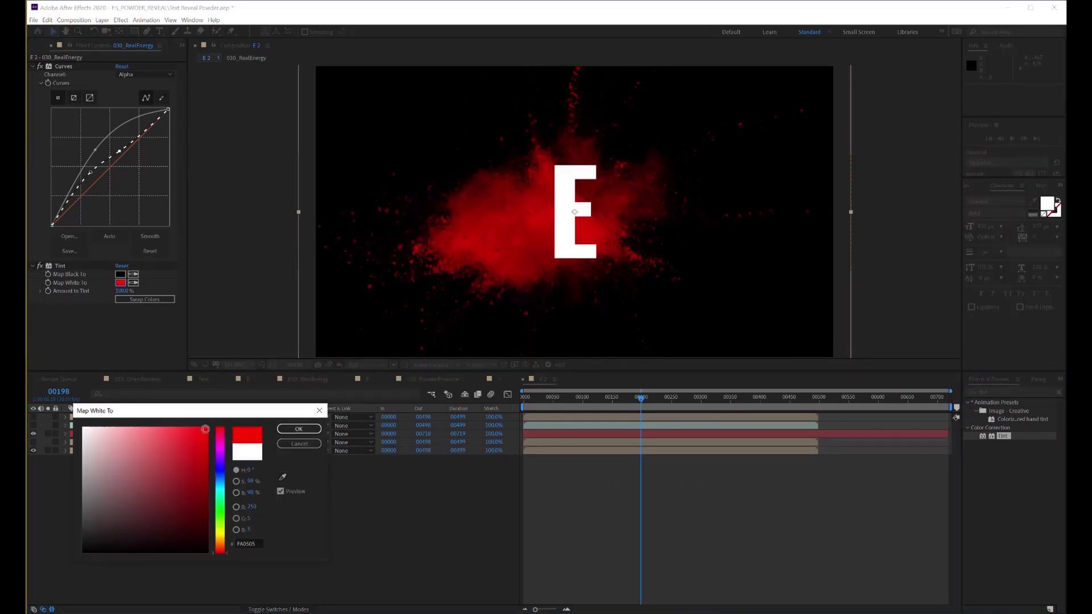
click(221, 451)
key(Return)
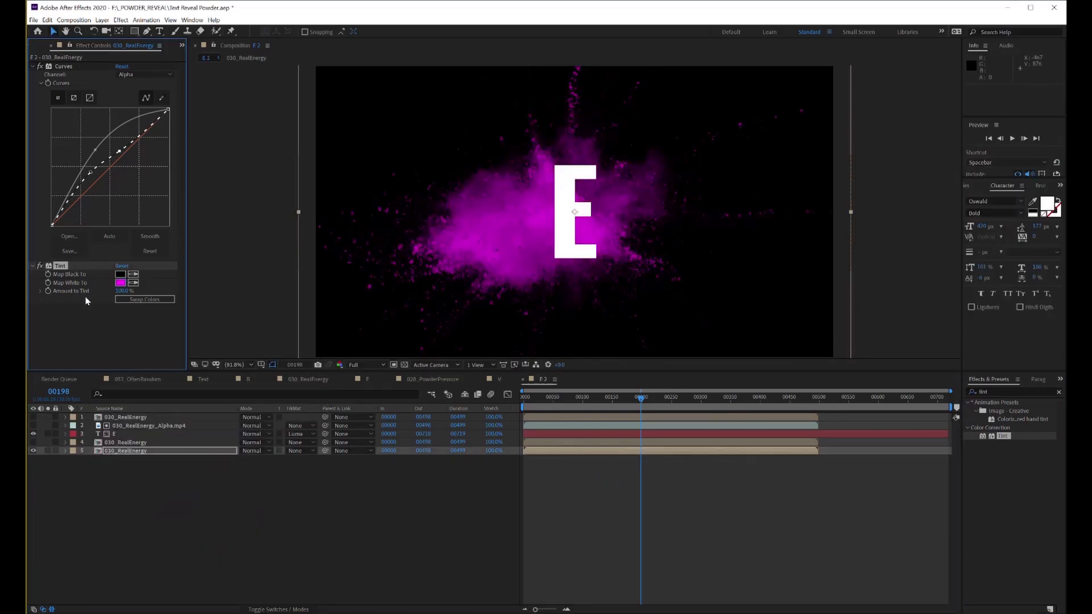
Show the hidden powder layers again, paste the Tint onto the top one and map its white to a purple hue
click(34, 443)
click(34, 417)
click(135, 418)
key(ctrl+v)
click(121, 283)
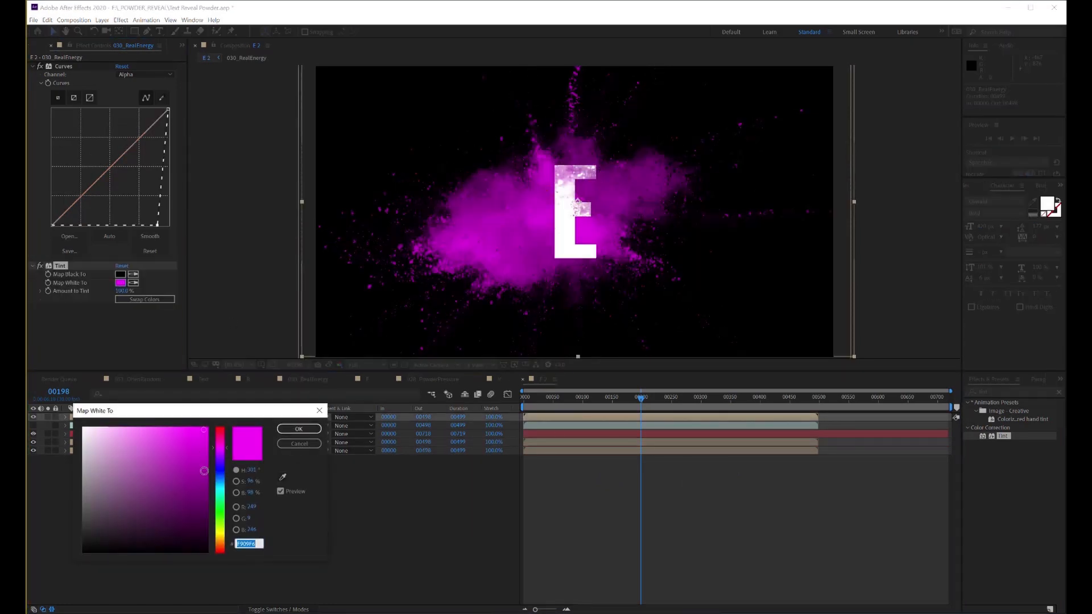
mouse_move(206, 468)
mouse_down()
mouse_move(206, 482)
mouse_move(203, 469)
mouse_up()
click(224, 456)
key(Return)
drag(537, 401, 631, 411)
Duplicate the V composition in the project and rename the copy as A
click(182, 46)
click(204, 56)
click(43, 276)
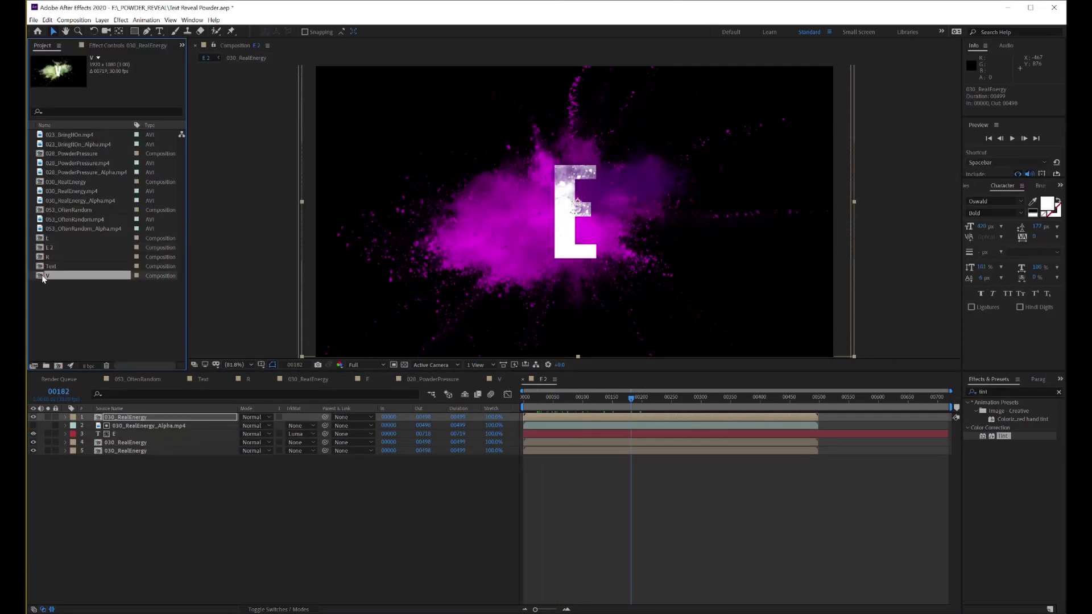
key(ctrl+d)
right_click(47, 283)
click(78, 431)
text(A)
key(Return)
Open the A composition and change its text layer to the letter A
double_click(47, 237)
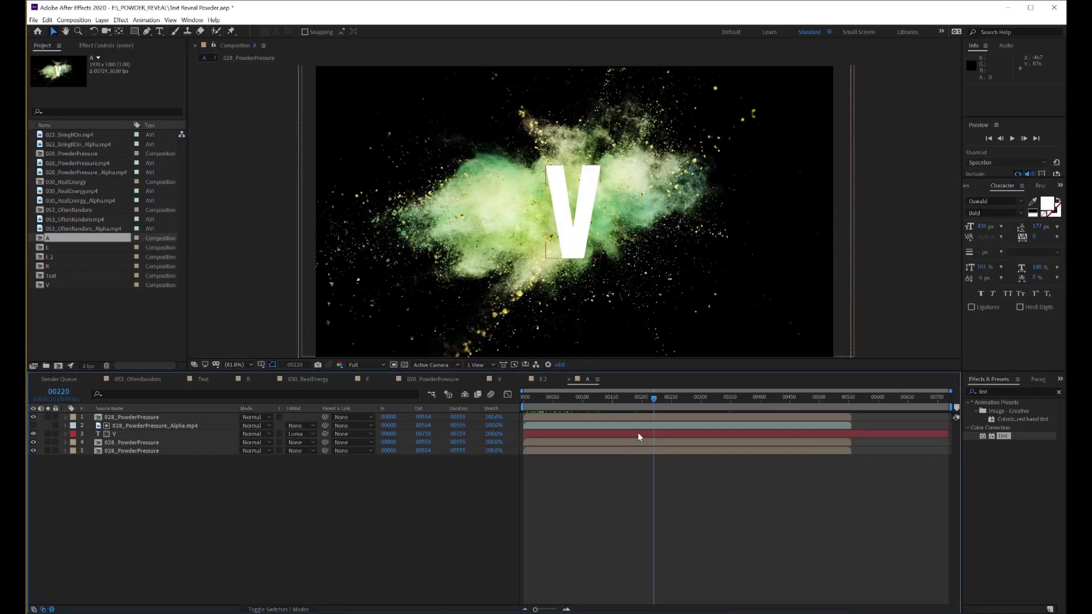
double_click(637, 432)
text(A)
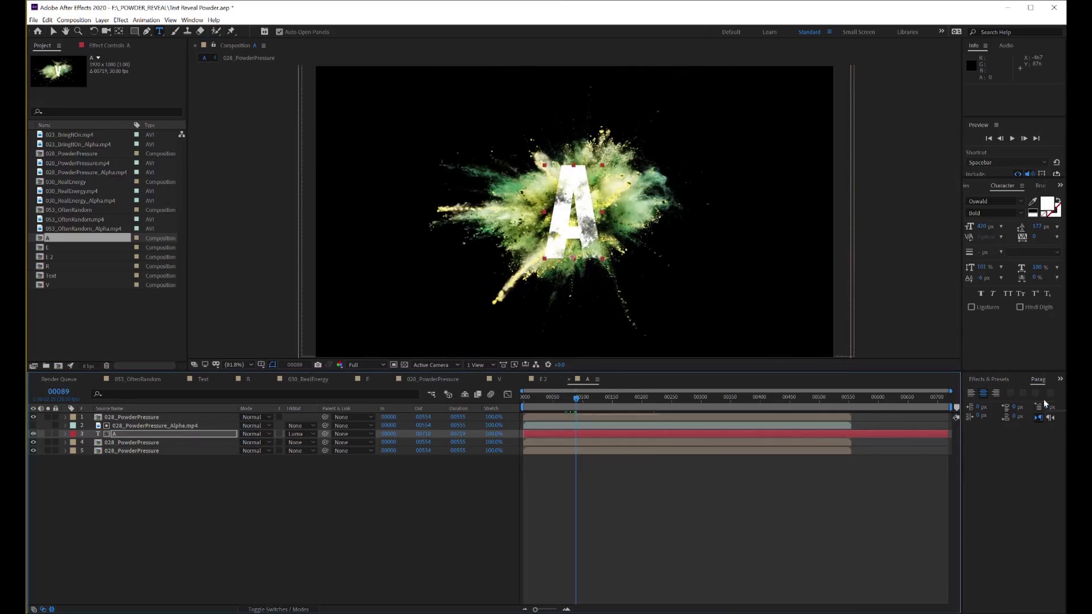
Create a composition from 023_BringItOn.mp4 with 023_BringItOn_Alpha.mp4 as its luma track matte
drag(77, 135, 58, 365)
drag(130, 400, 157, 417)
click(301, 426)
click(331, 468)
drag(524, 399, 584, 403)
Return to the A composition and apply the Tint effect to its three 028_PowderPressure layers
double_click(47, 247)
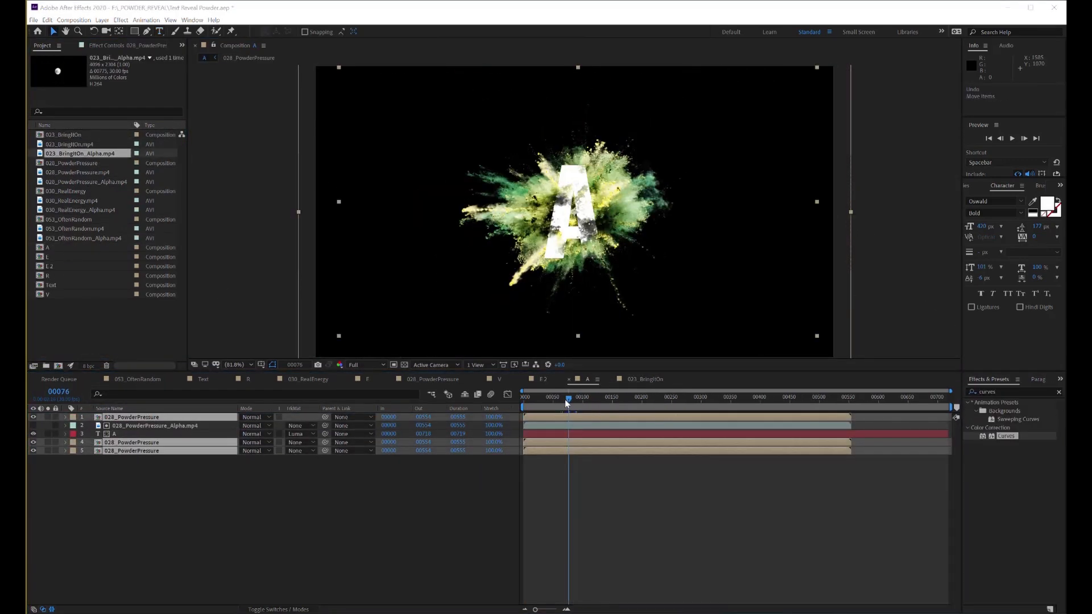
drag(541, 400, 572, 408)
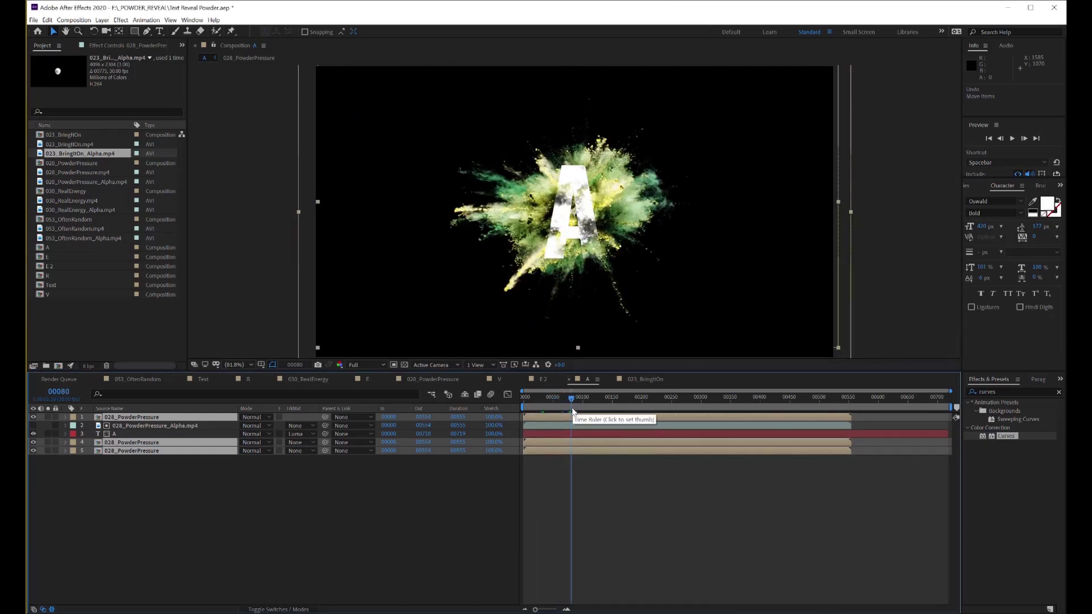
click(1059, 391)
click(1023, 394)
text(tint)
drag(999, 437, 149, 451)
Set the Map White To colour of the powder layers' Tint to red FA0505
click(134, 418)
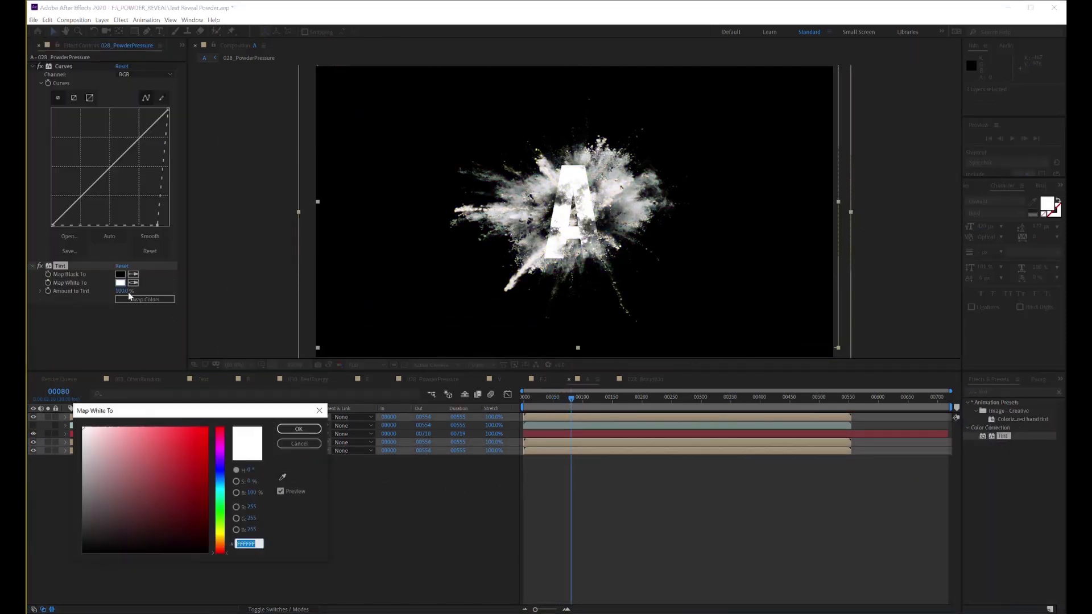
click(212, 436)
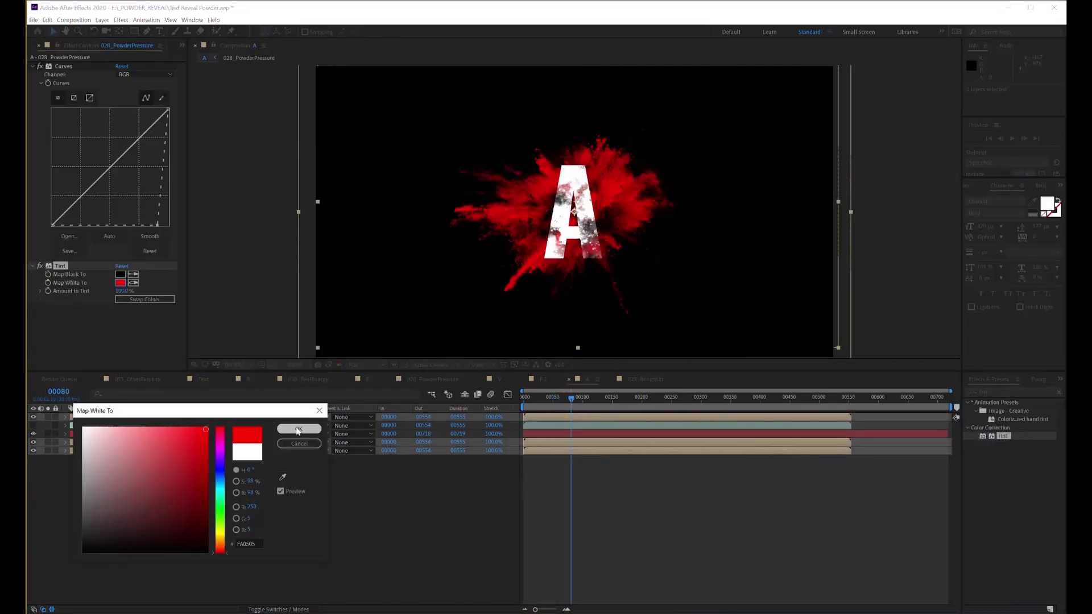
click(298, 426)
click(121, 282)
drag(160, 431, 144, 430)
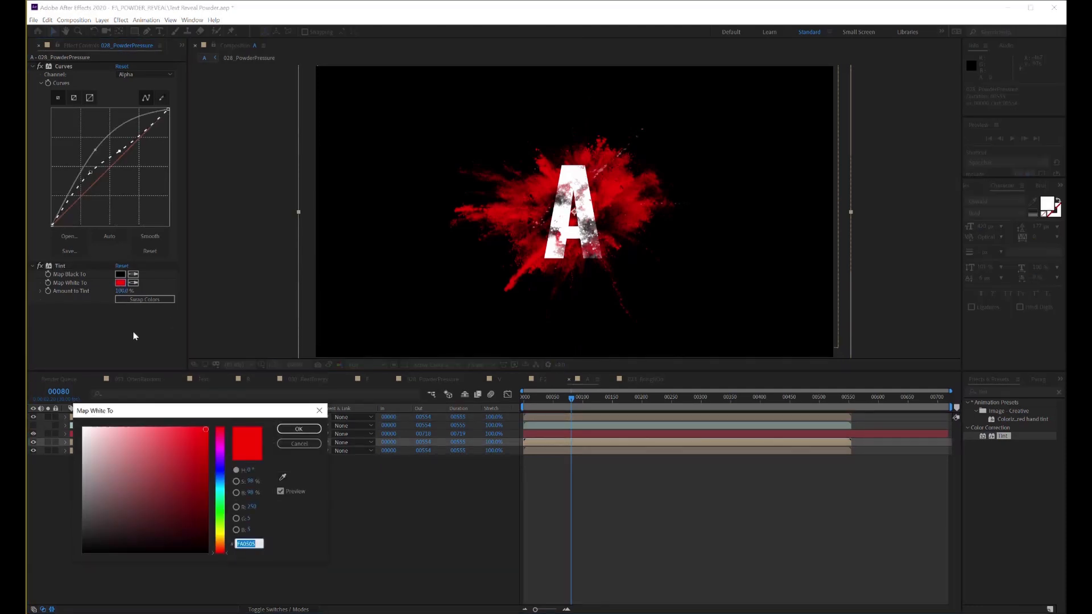
click(298, 429)
Change the bottom powder layer's Tint white colour to violet and the middle powder layer's to a pinkish red
click(121, 283)
click(219, 470)
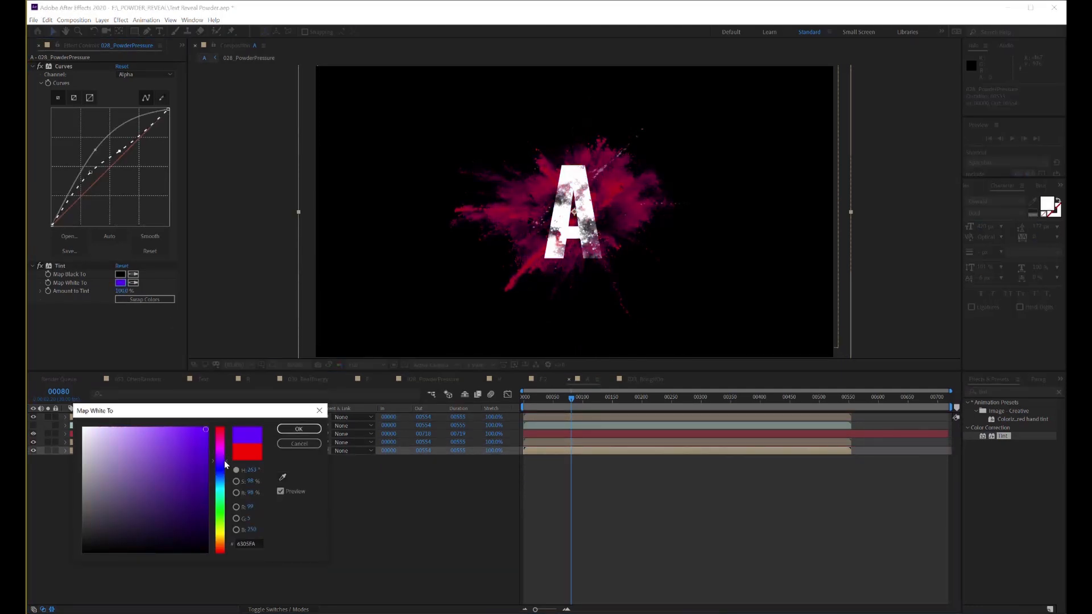
click(298, 429)
click(125, 443)
click(121, 282)
click(205, 431)
click(298, 428)
drag(550, 402, 601, 407)
Duplicate the R composition, rename the copy as L, and change the text in the R composition to L
click(182, 45)
click(199, 54)
click(47, 277)
key(ctrl+d)
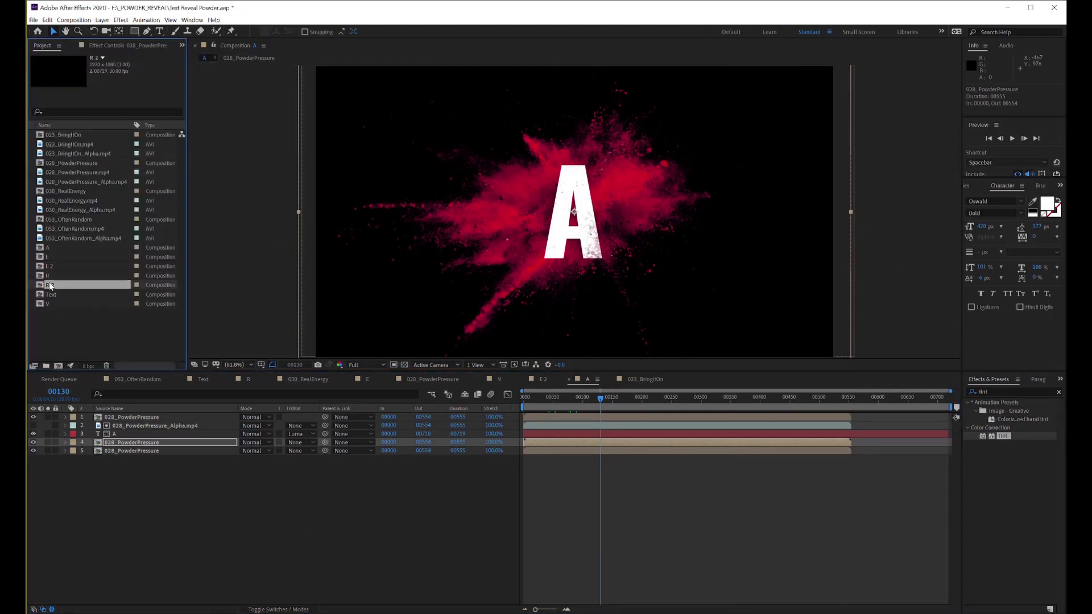
double_click(50, 287)
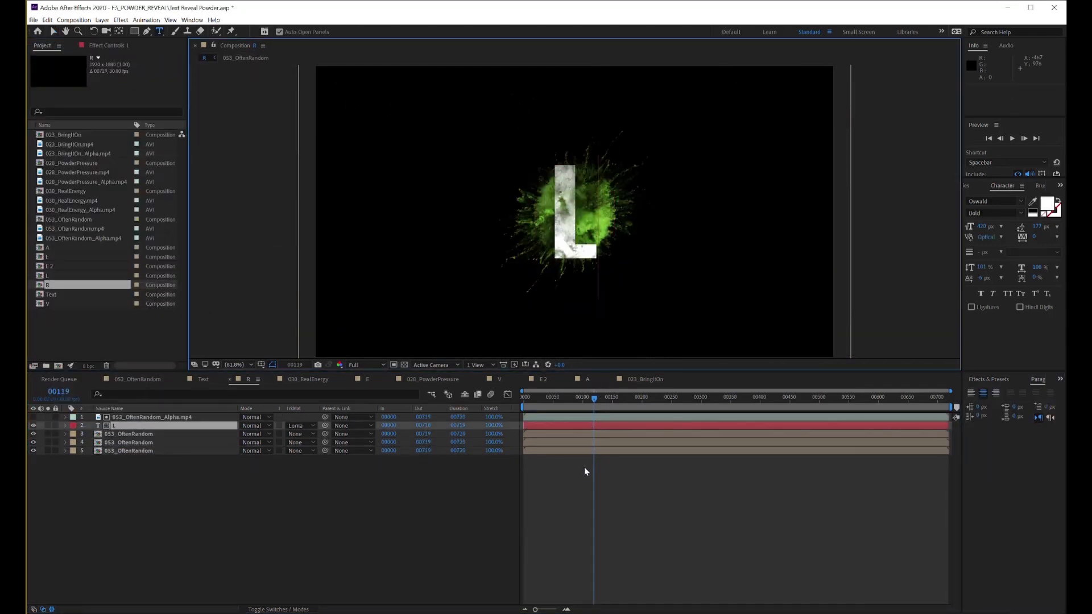
Replace the three 053_OftenRandom layers behind the letter L with the 023_BringItOn composition
drag(159, 472, 136, 434)
drag(70, 135, 129, 435)
mouse_move(593, 400)
mouse_down()
mouse_move(521, 405)
mouse_move(648, 405)
mouse_move(596, 409)
mouse_up()
Apply Tint to the bottom 023_BringItOn layer and map its white to orange
click(149, 418)
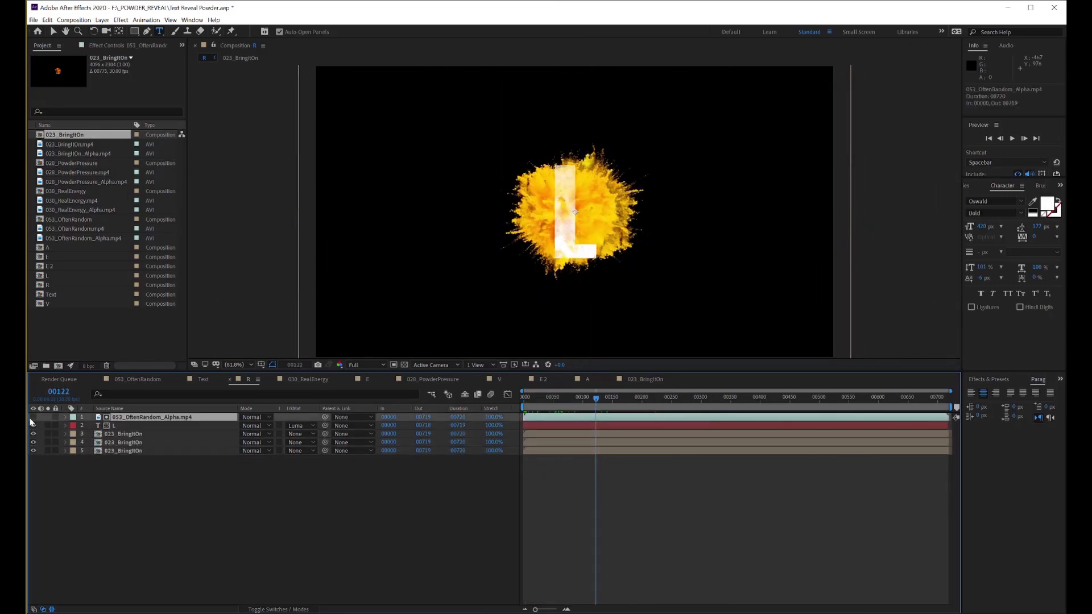
click(989, 380)
click(33, 450)
click(33, 450)
click(124, 451)
double_click(1003, 436)
click(120, 283)
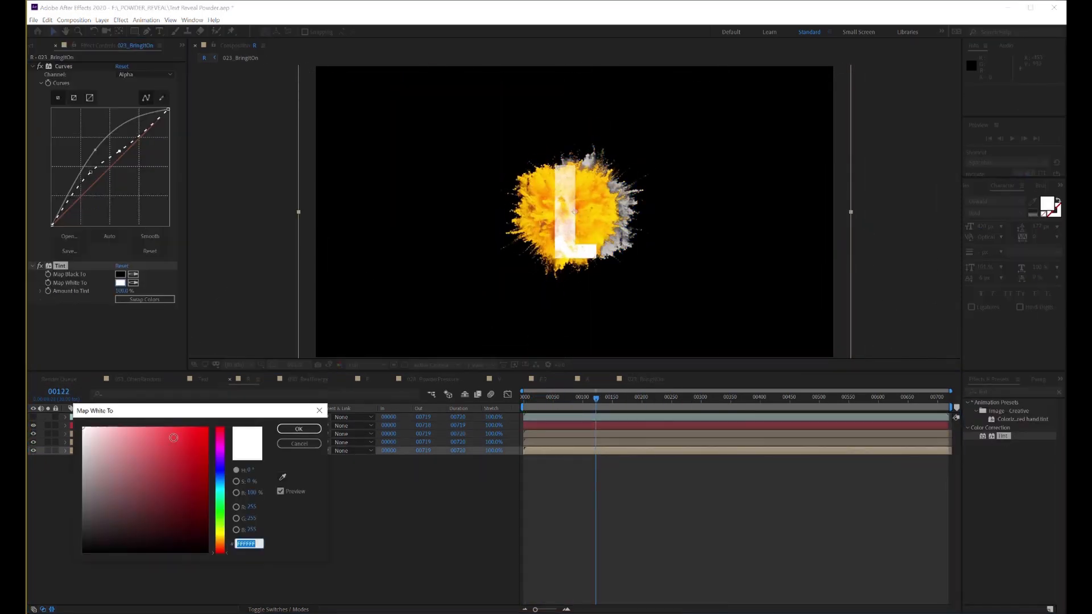
mouse_move(220, 543)
mouse_down()
mouse_move(223, 554)
mouse_move(222, 543)
mouse_up()
click(193, 434)
click(299, 430)
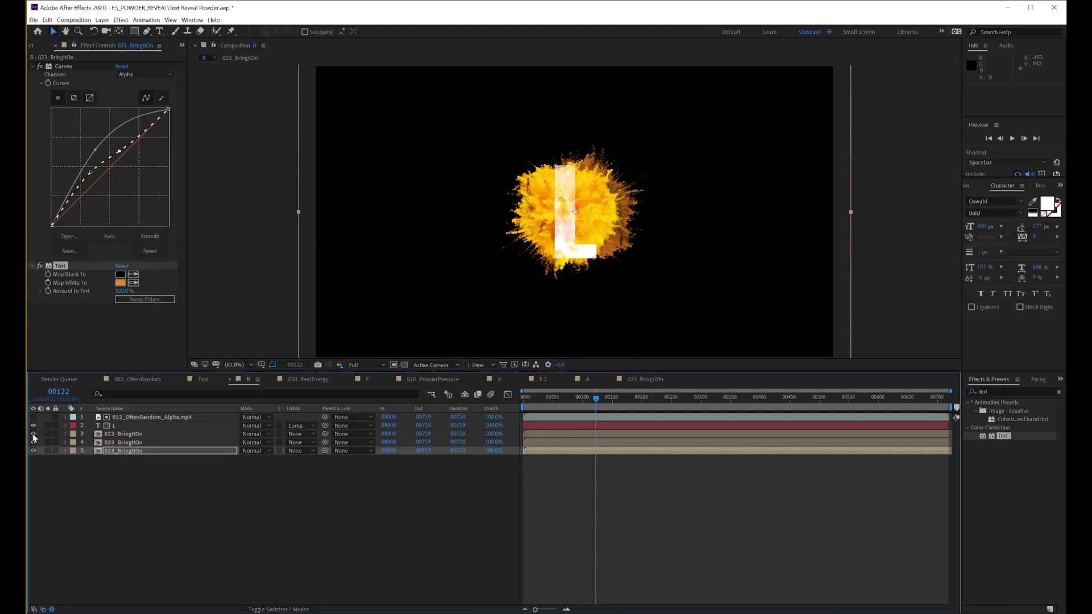
Apply Tint to the uppermost 023_BringItOn layer and map its white to yellow
click(124, 434)
double_click(1003, 436)
click(121, 283)
click(222, 533)
click(205, 428)
click(223, 536)
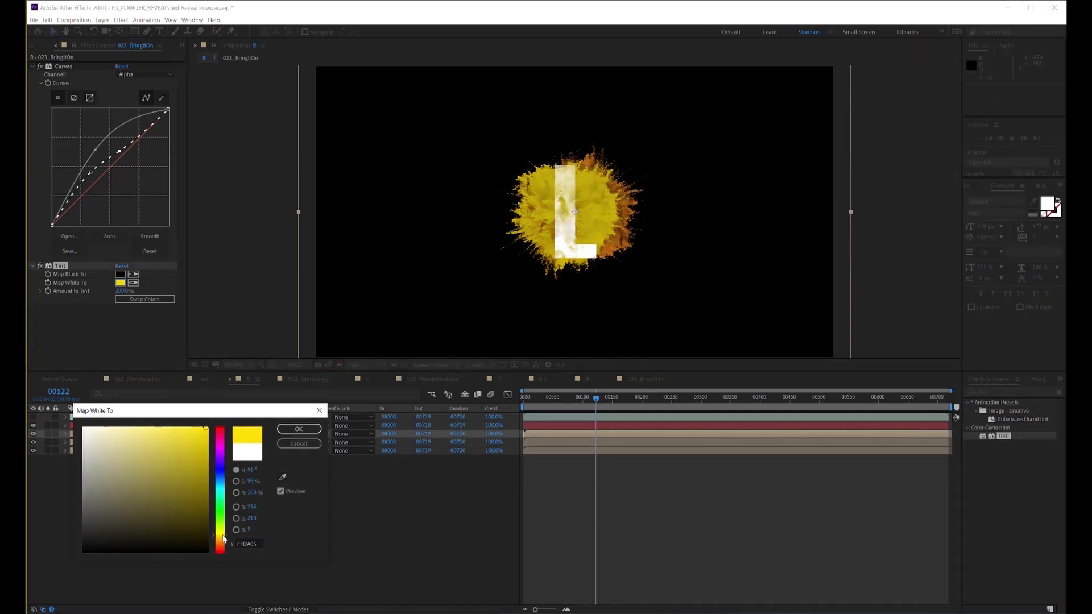
drag(223, 538, 225, 536)
click(298, 430)
Shift the Scale keyframes of the three 023_BringItOn layers about 40 frames later and move the powder left onto the L's stem
mouse_move(549, 402)
mouse_down()
mouse_move(565, 414)
mouse_move(528, 397)
mouse_move(557, 402)
mouse_up()
shift+click(67, 453)
key(s)
drag(556, 443, 579, 442)
drag(574, 219, 565, 219)
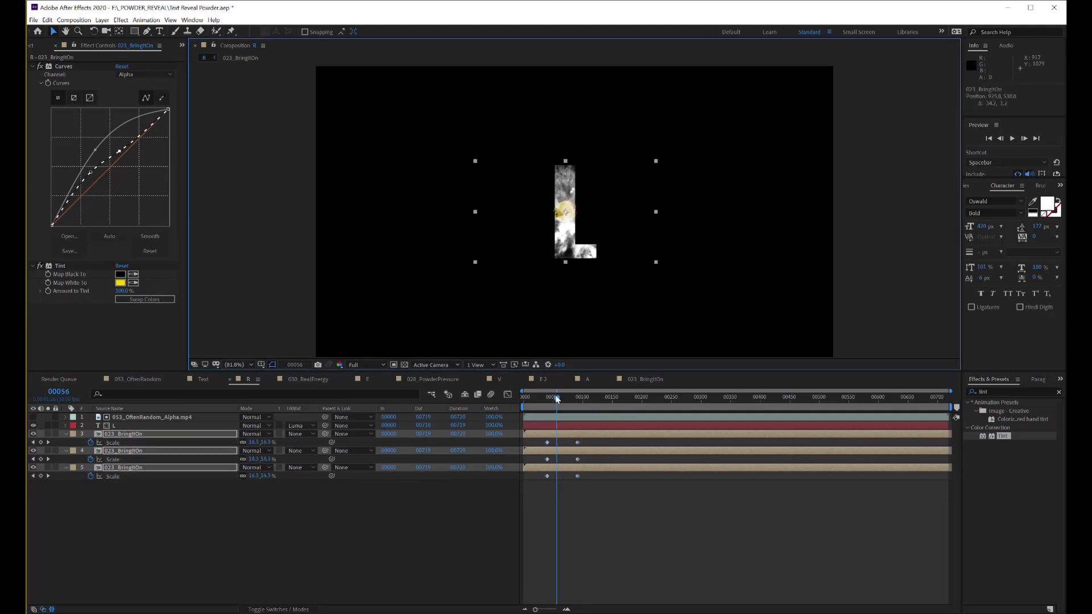
Replace the 053_OftenRandom_Alpha matte layer above the letter L with 023_BringItOn_Alpha.mp4 and check the reveal by scrubbing
drag(557, 398, 568, 422)
click(150, 418)
click(182, 46)
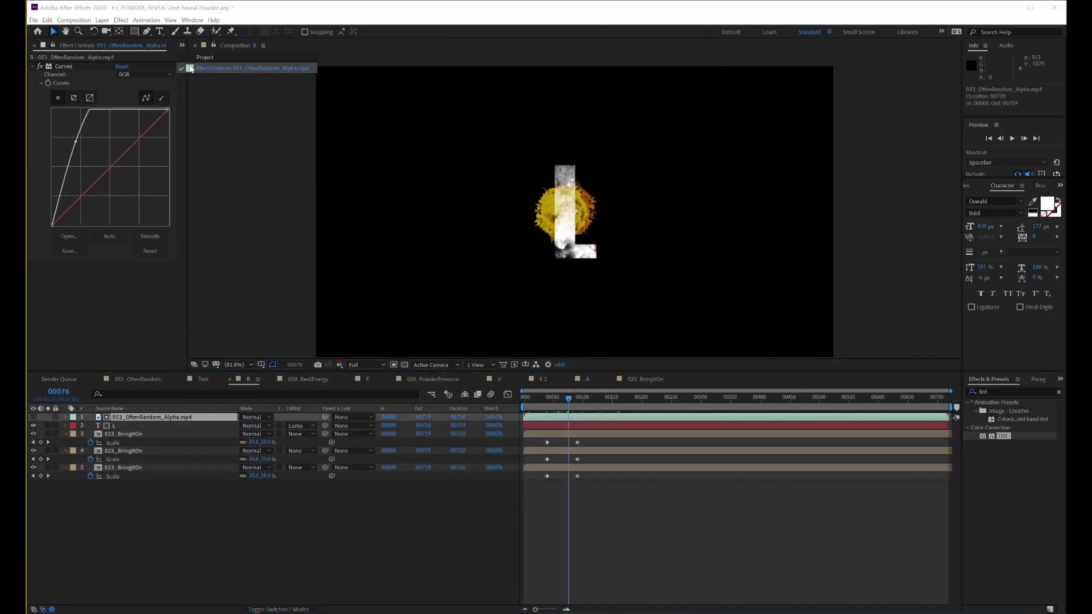
click(200, 56)
drag(80, 153, 149, 417)
drag(580, 398, 661, 424)
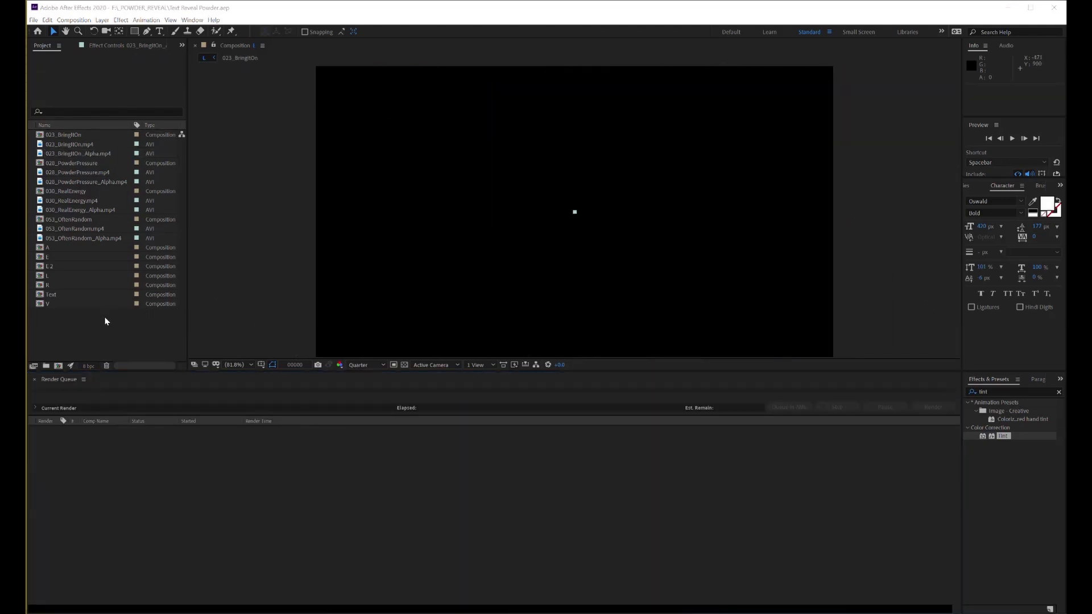
Create a composition named Main at 1920 px wide, 30 fps and 500 frames long
right_click(91, 331)
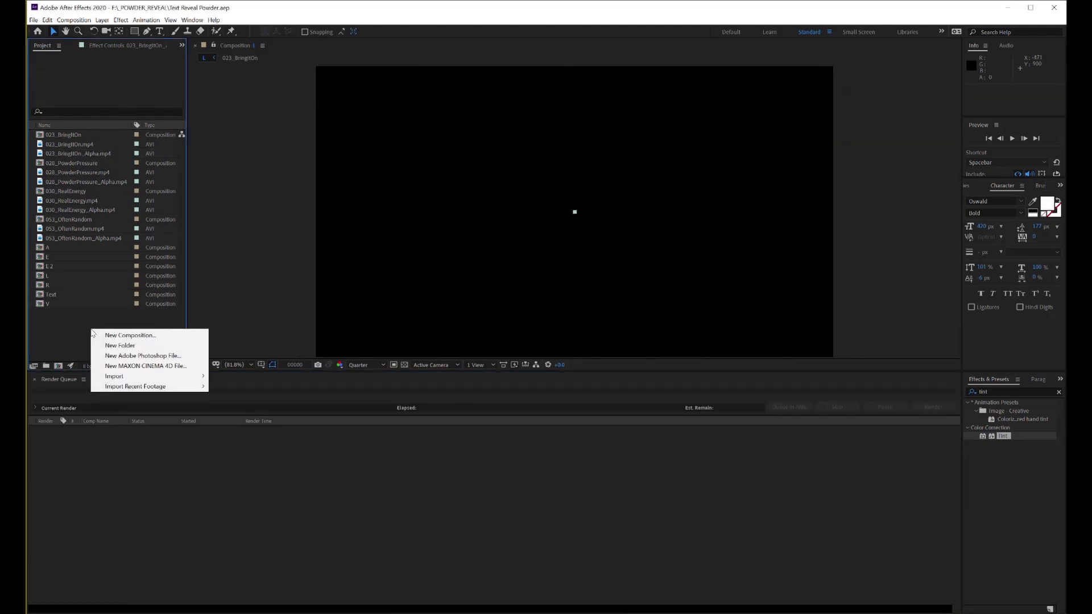
click(136, 335)
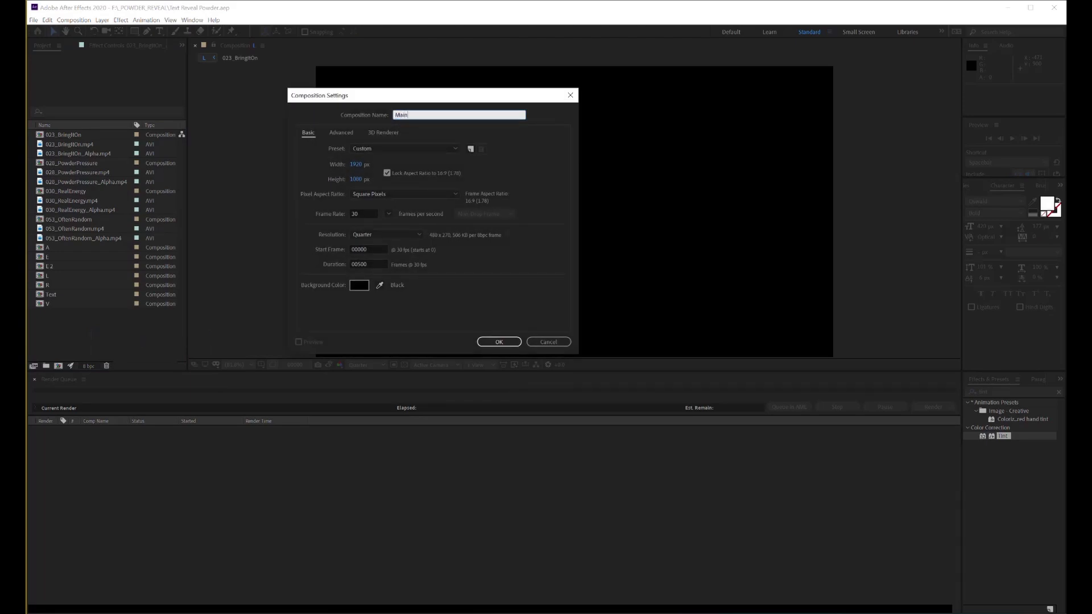
key(Return)
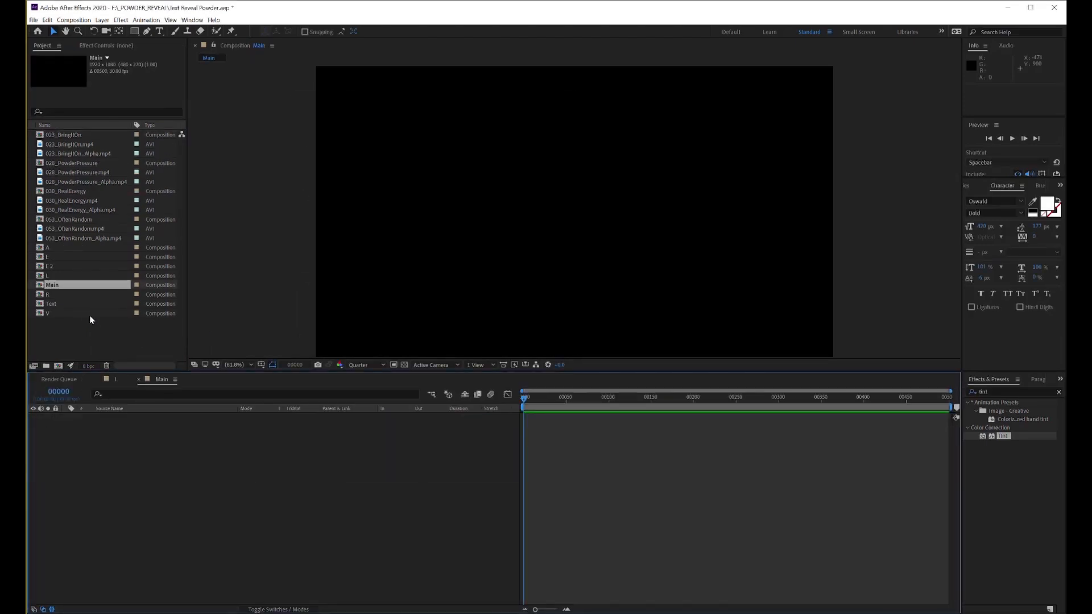
Add the compositions R, E, V, E 2, A and L to Main as layers stacked in that order
drag(48, 294, 40, 434)
drag(47, 256, 82, 419)
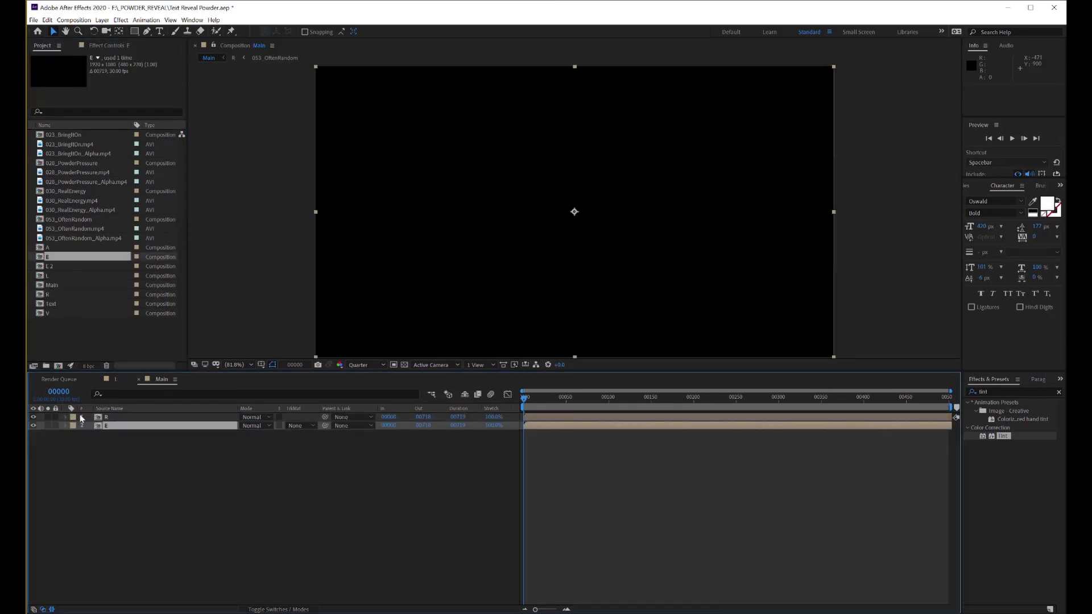
drag(47, 313, 68, 458)
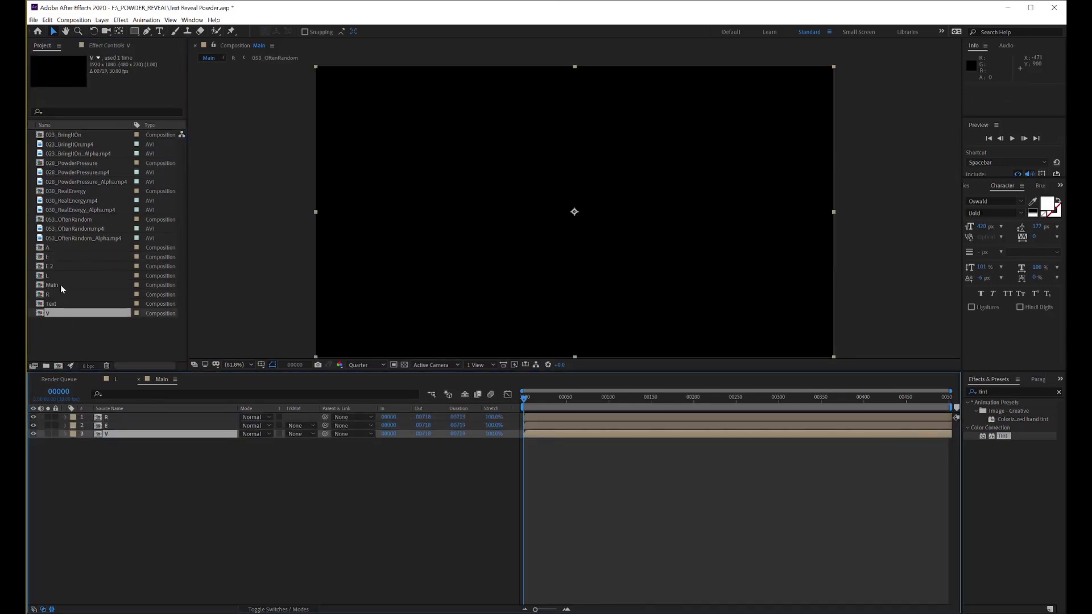
drag(42, 268, 72, 444)
drag(40, 249, 73, 493)
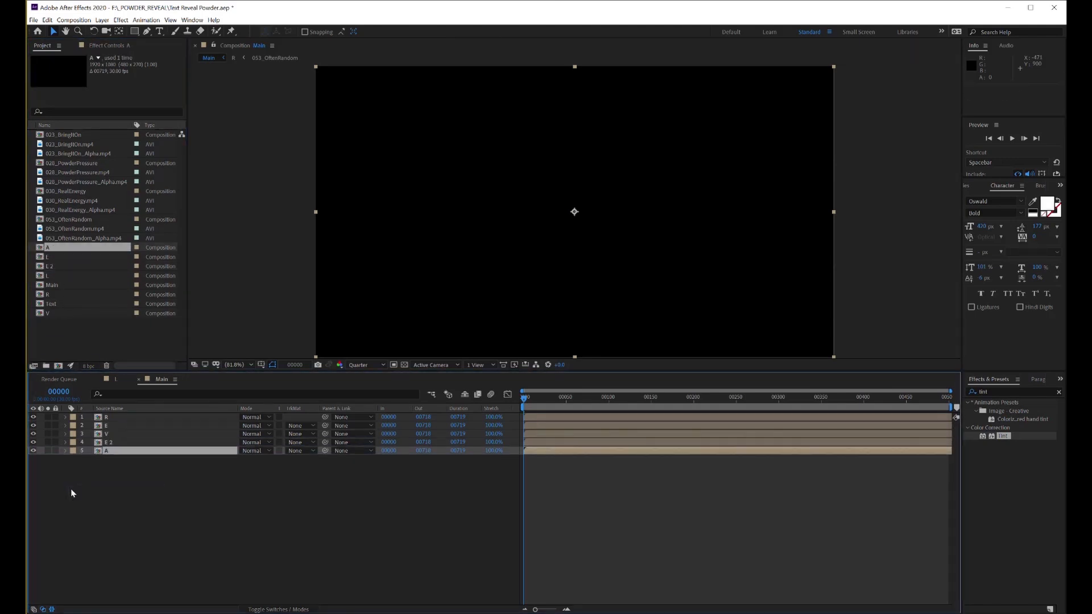
drag(47, 277, 79, 475)
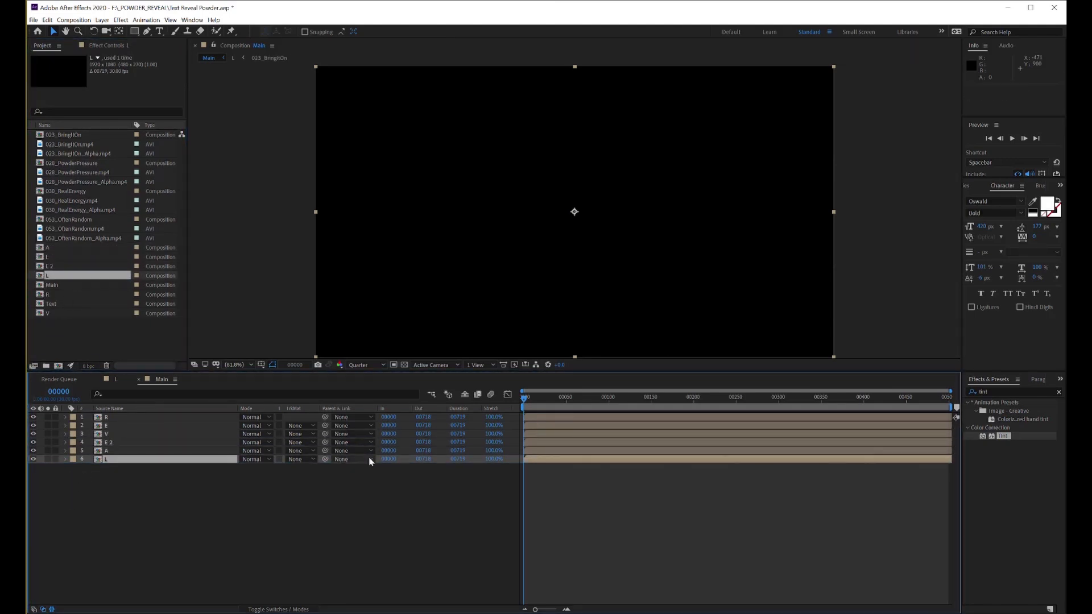
Spread the six letter layers horizontally to spell REVEAL, from Position X about 341 for R to about 1517 for L
click(608, 402)
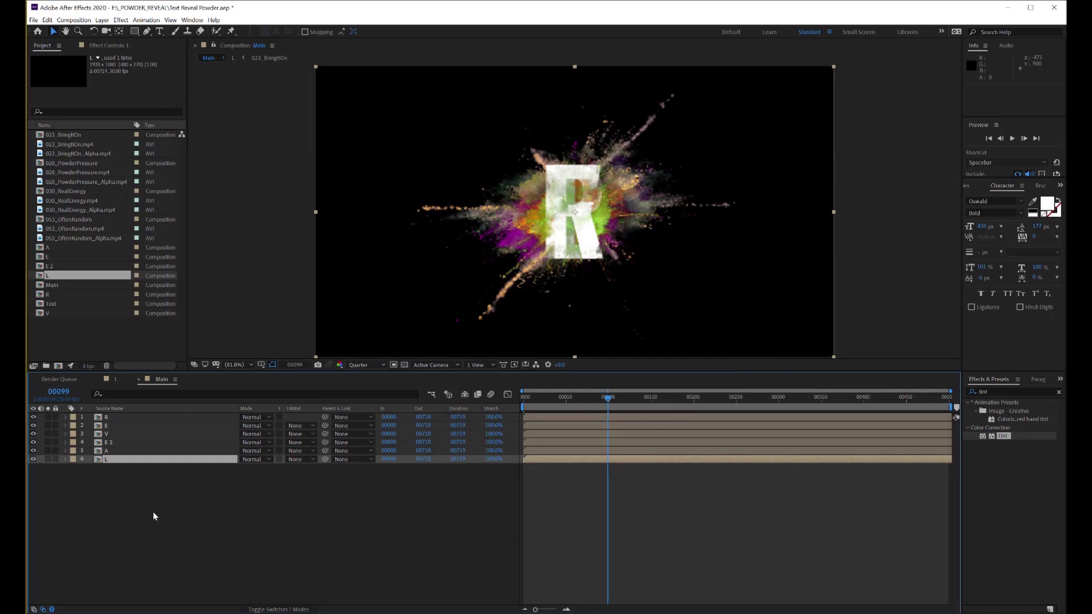
drag(116, 488, 118, 408)
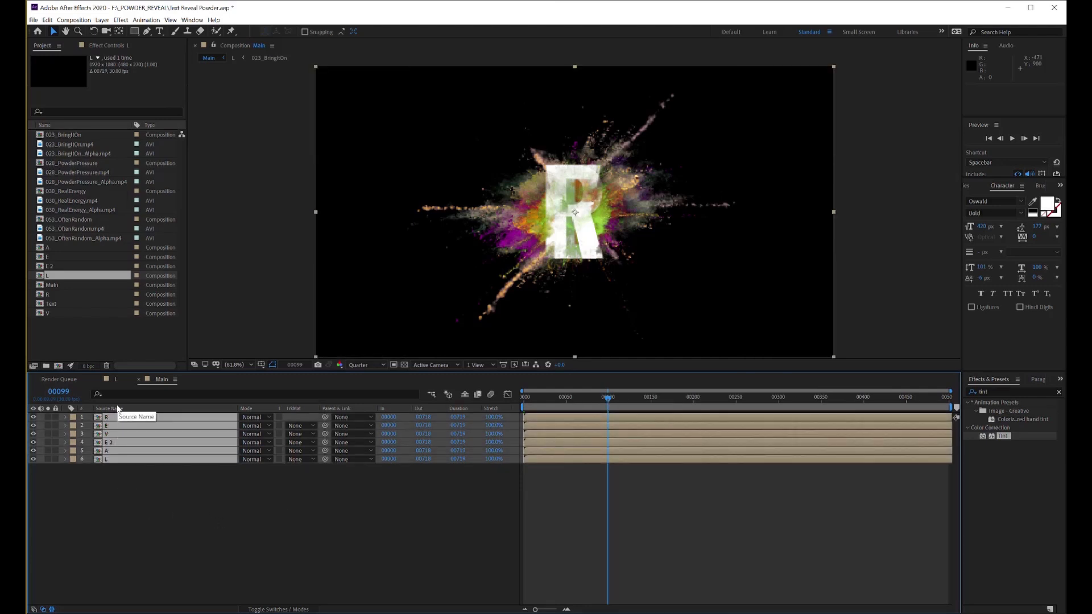
key(p)
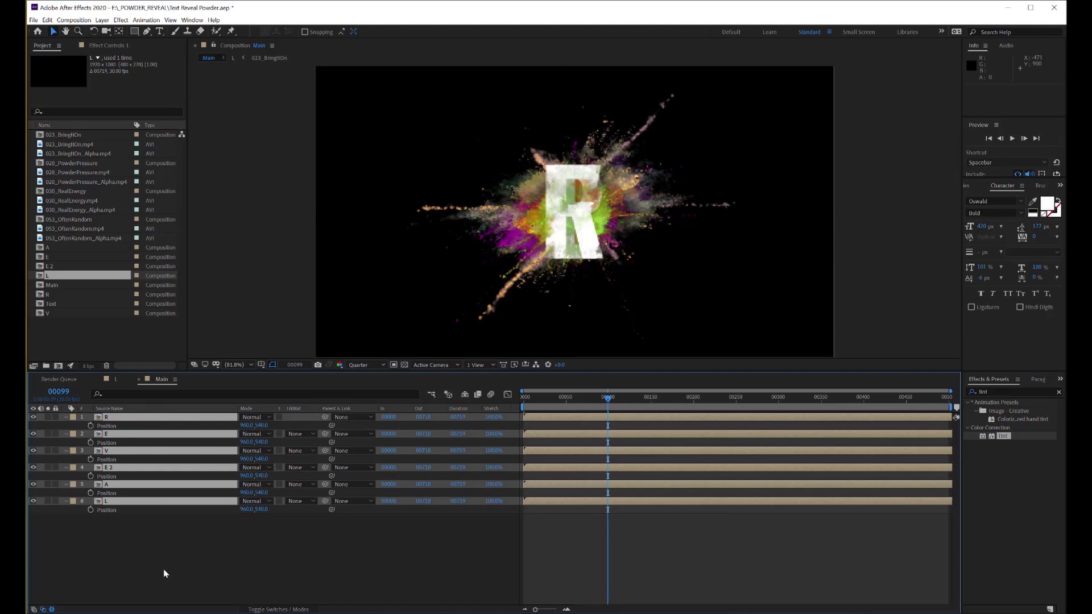
click(116, 419)
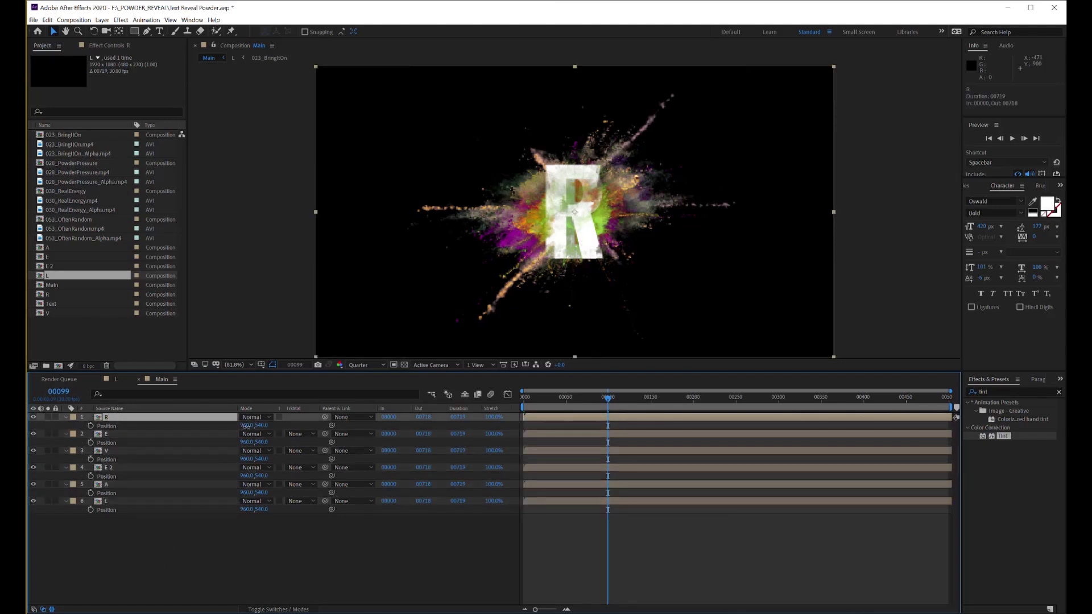
drag(246, 425, 60, 425)
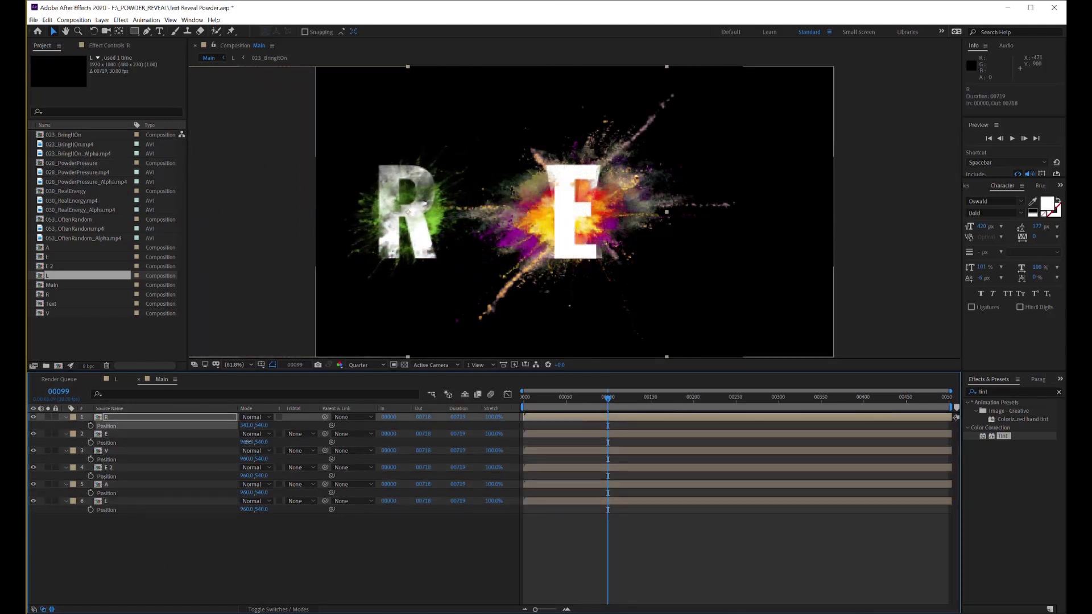
drag(248, 442, 417, 505)
drag(254, 509, 527, 514)
drag(608, 399, 526, 417)
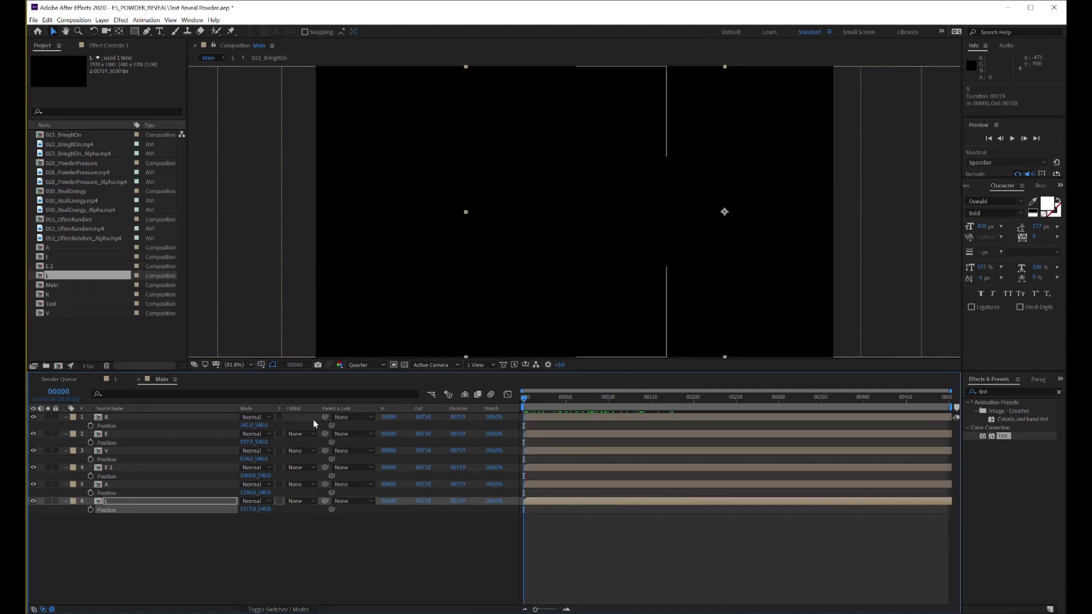
Shift the first E layer to start at frame 50 and the V layer to start at about frame 99
click(59, 392)
text(50)
key(Return)
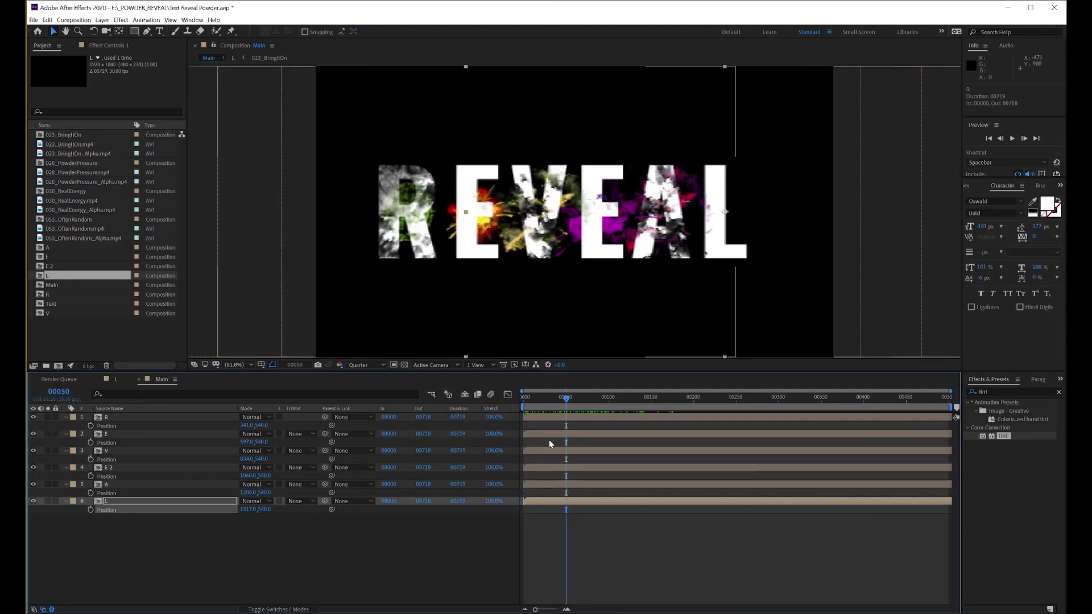
drag(550, 437, 629, 452)
text(100)
key(Return)
Shift the E 2 layer to start at frame 150, A at about frame 193 and L at about frame 244
click(61, 394)
text(150)
key(Return)
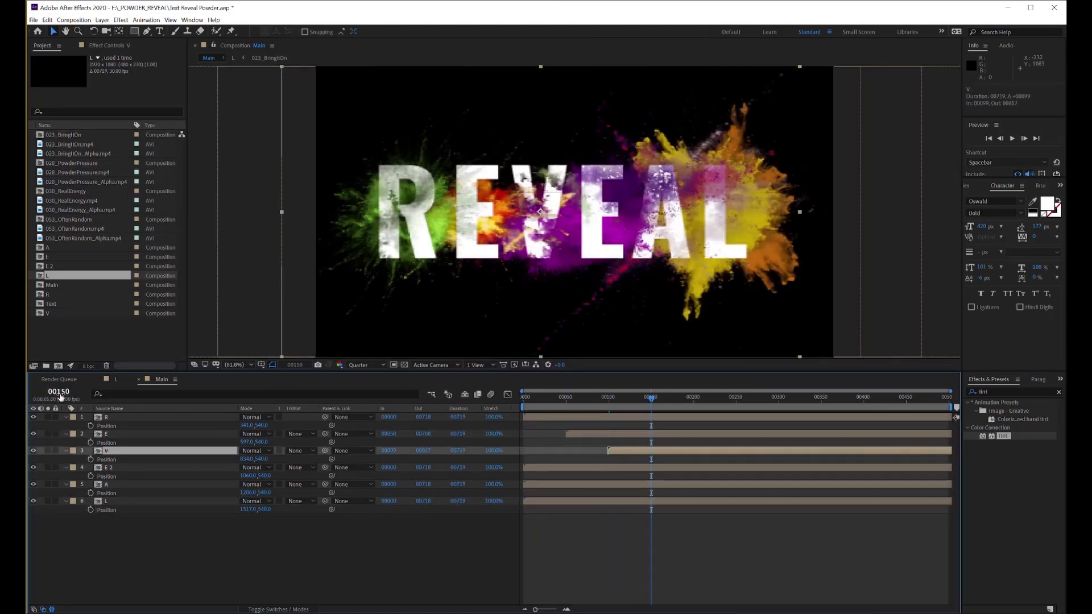
drag(532, 468, 817, 482)
key(Return)
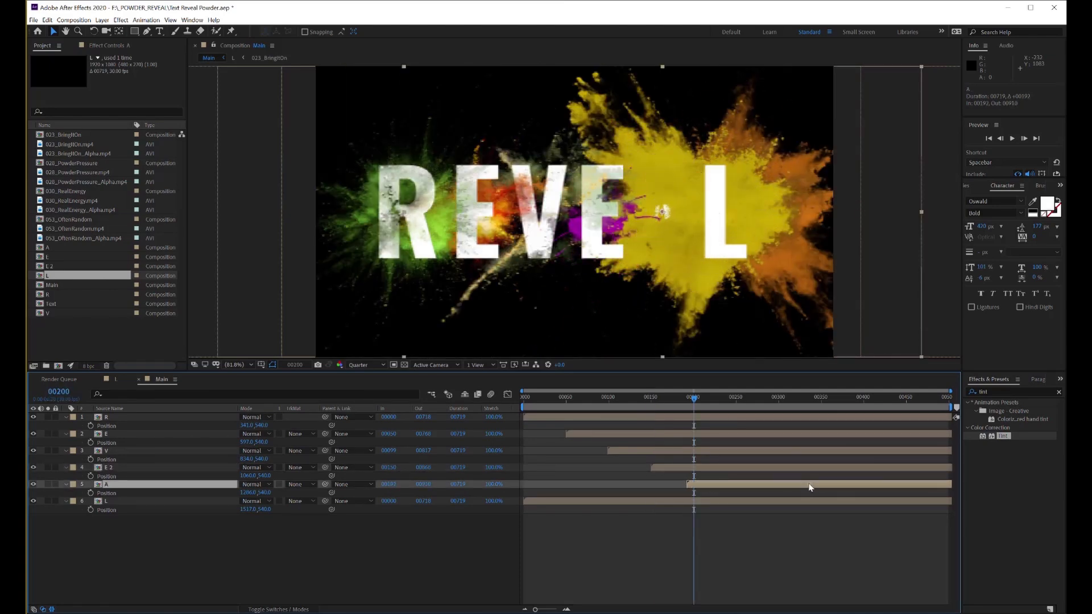
text(250)
key(Return)
drag(541, 502, 731, 505)
drag(741, 401, 514, 480)
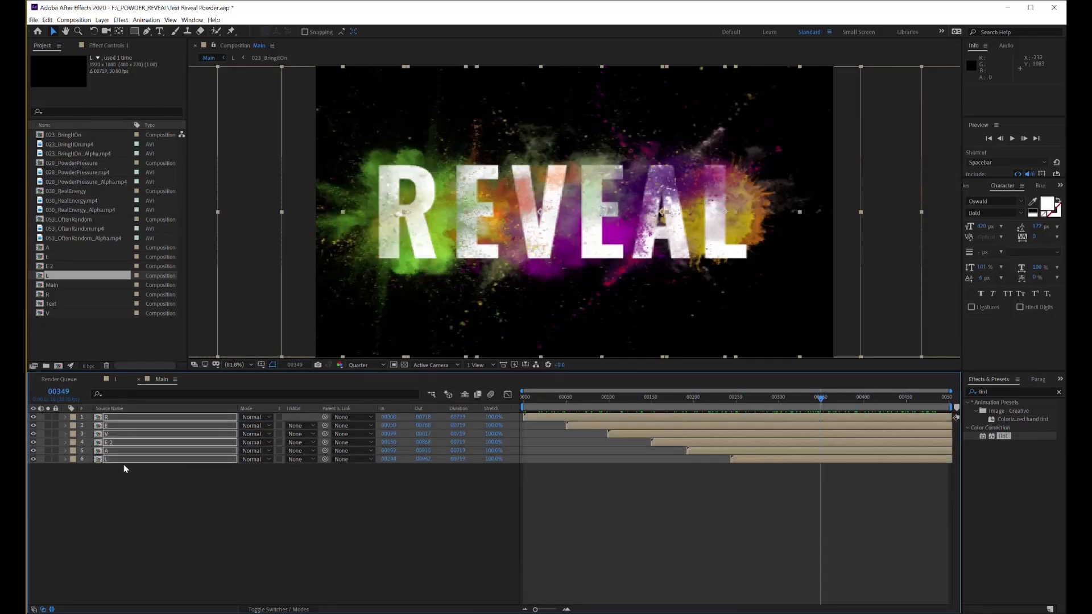
Pre-compose the six letter layers into a new composition named Reveal, moving all attributes into it
right_click(125, 463)
click(162, 427)
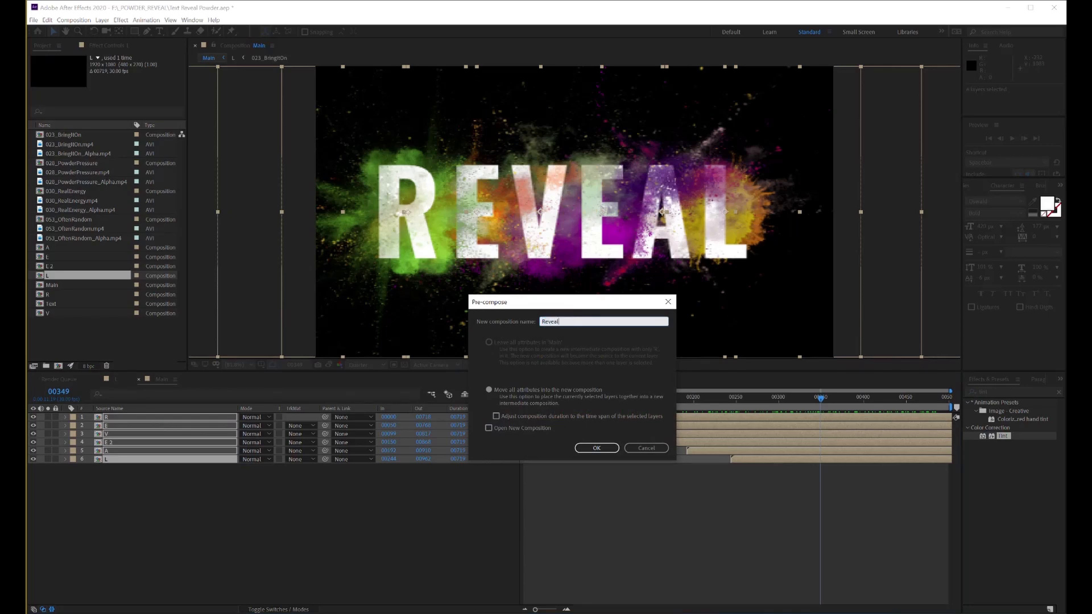
key(Return)
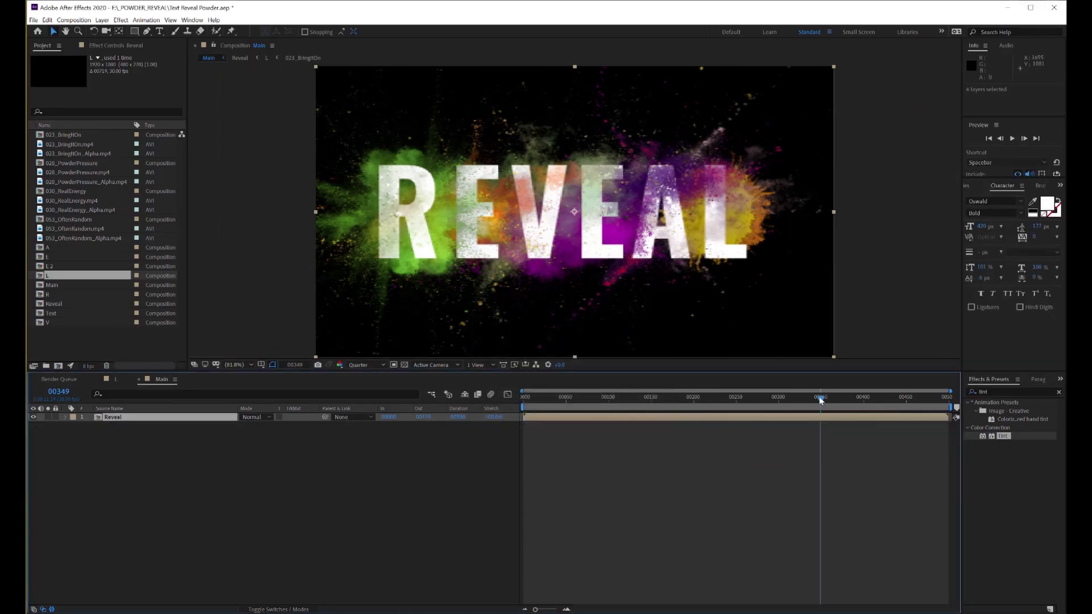
Set starting Scale and Position keyframes on the Reveal layer at frame 0
drag(819, 397, 159, 431)
click(66, 417)
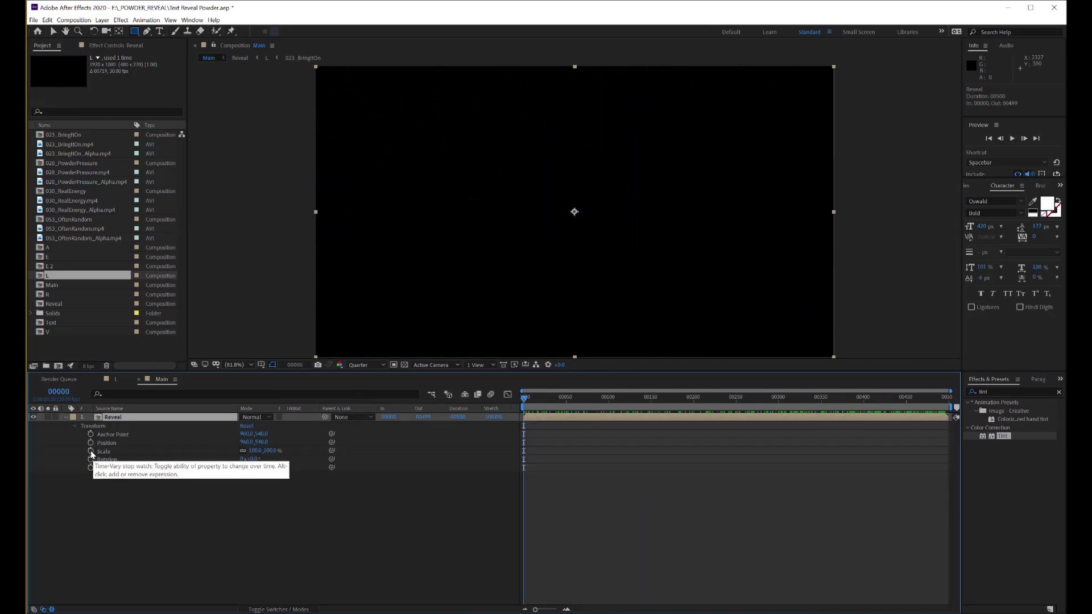
click(91, 452)
click(90, 443)
At frame 494, scale the Reveal layer up to about 113% and set its X position to about 1022, and preview the move
drag(524, 402, 944, 449)
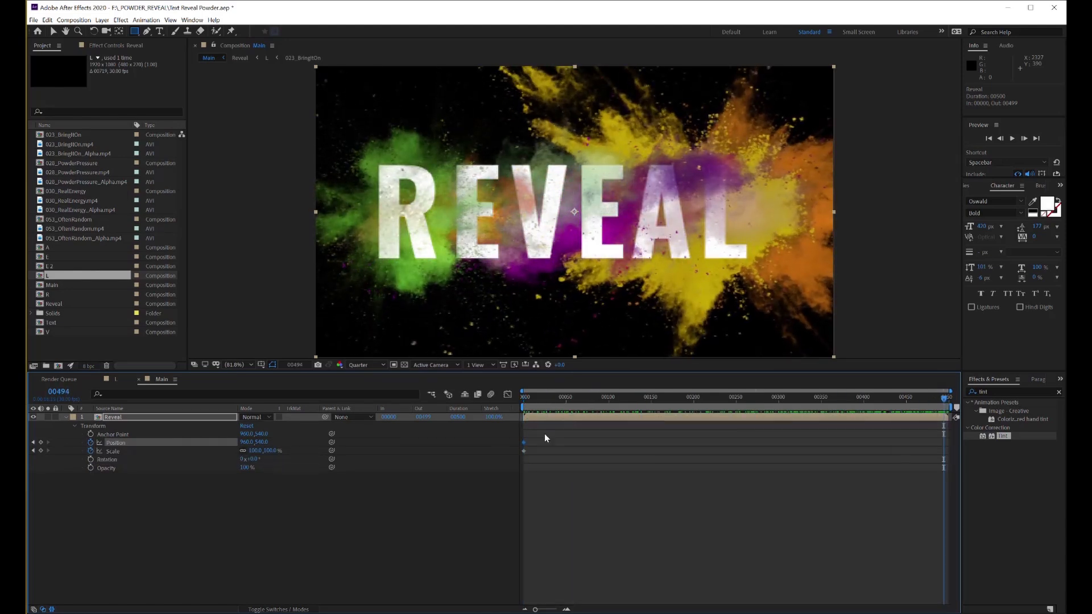
drag(252, 451, 280, 442)
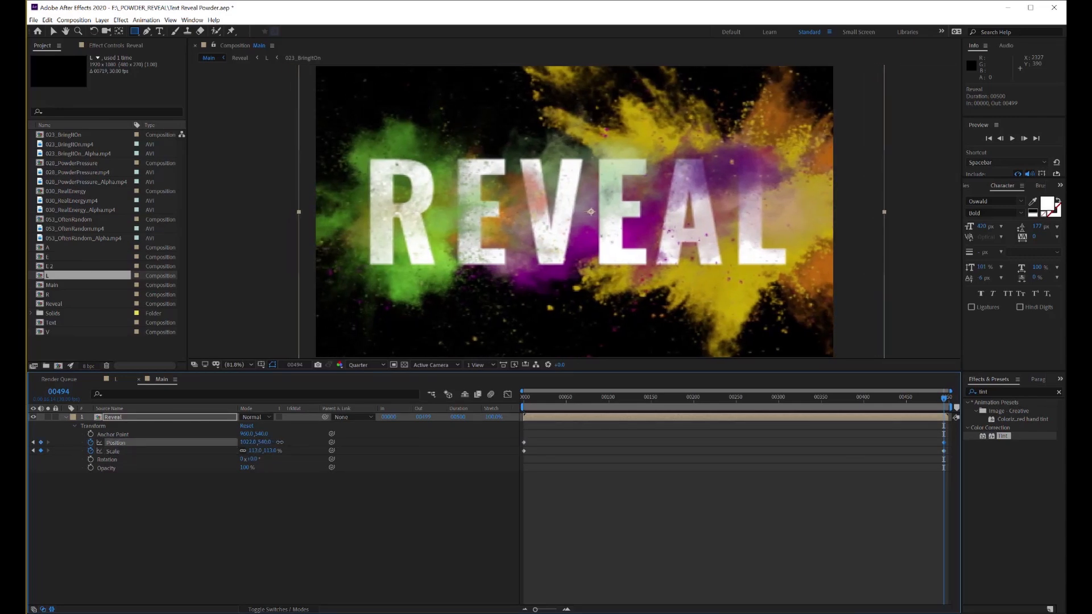
drag(943, 399, 522, 442)
click(1012, 139)
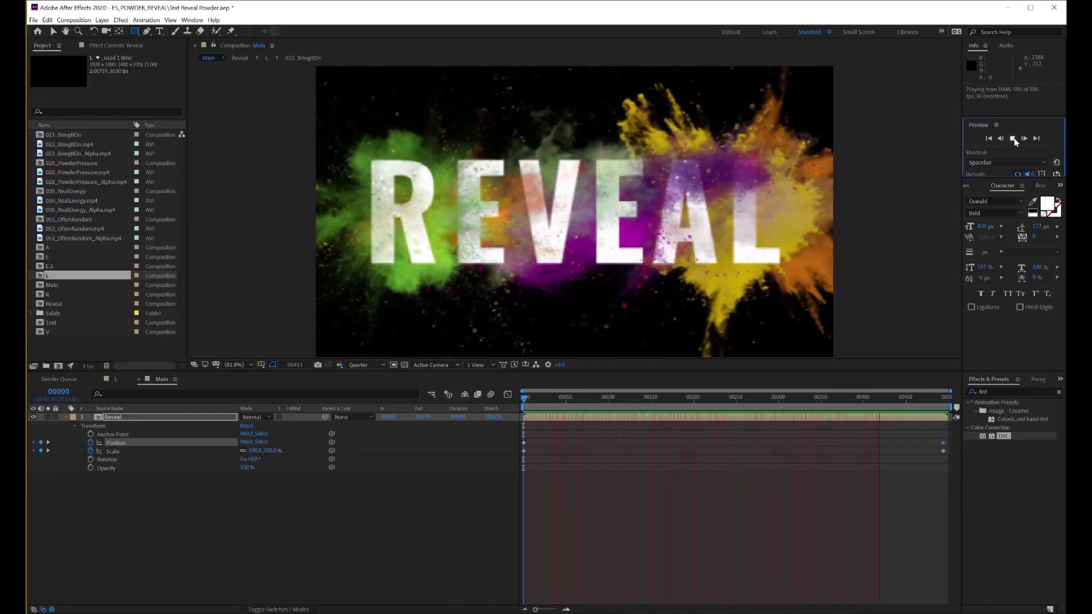
click(1014, 140)
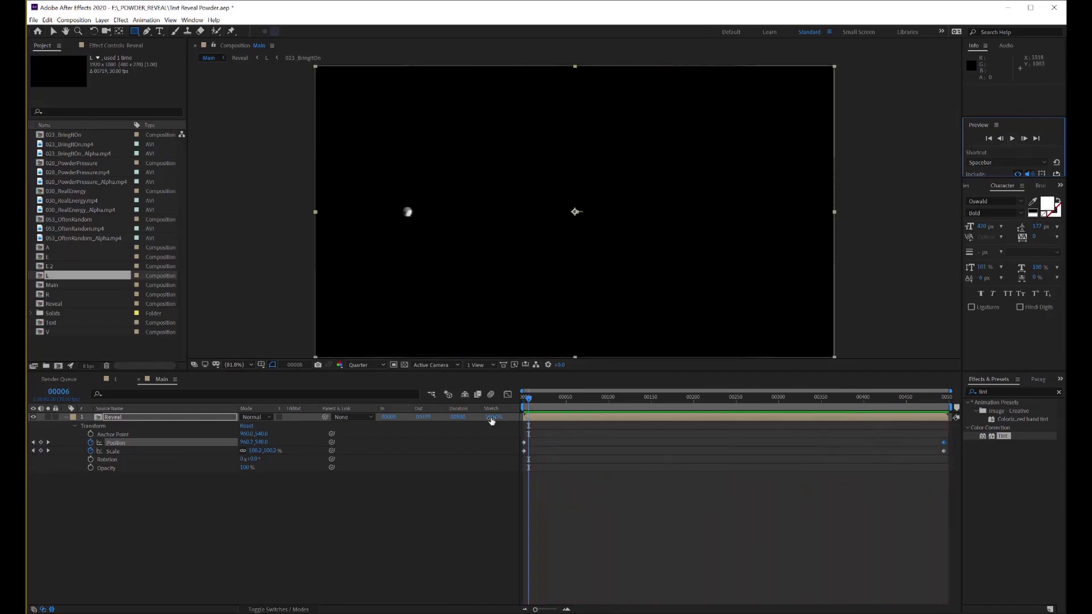
Time-stretch the Reveal layer to a 25% stretch factor, holding its in-point in place
click(524, 397)
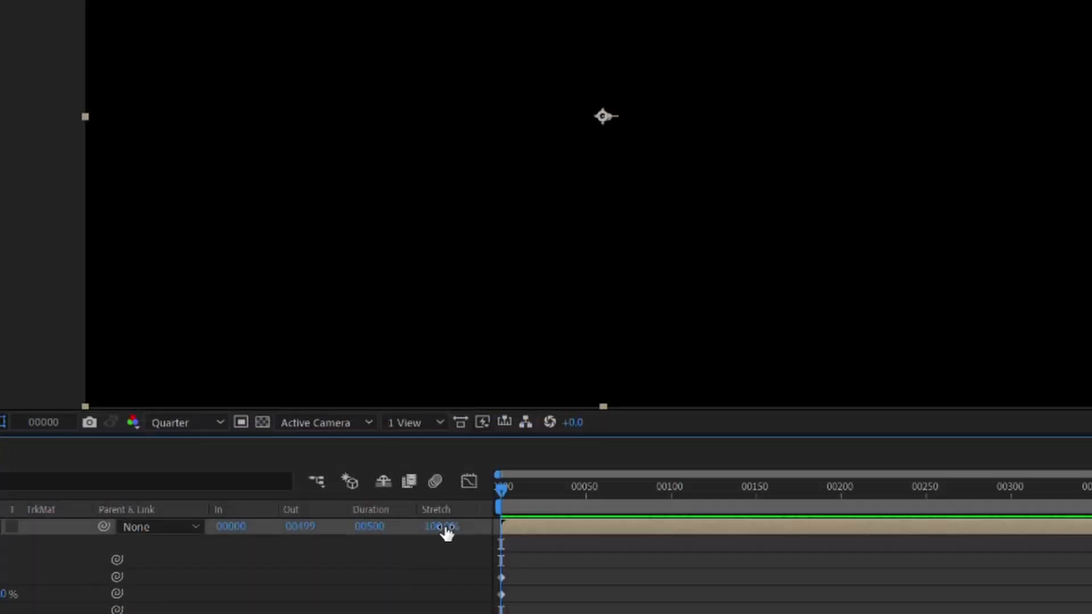
click(445, 526)
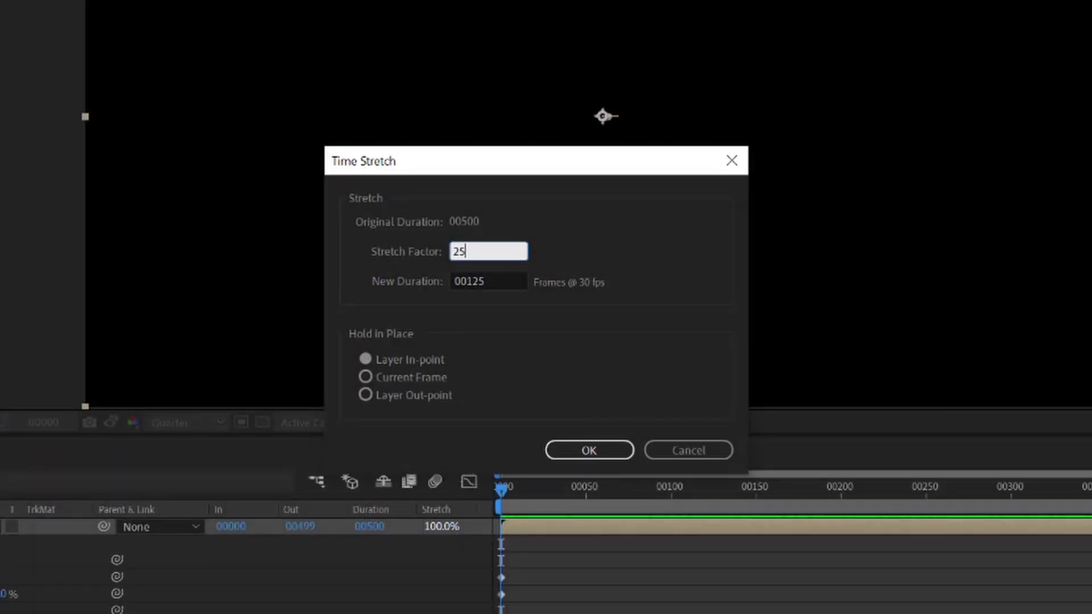
click(589, 450)
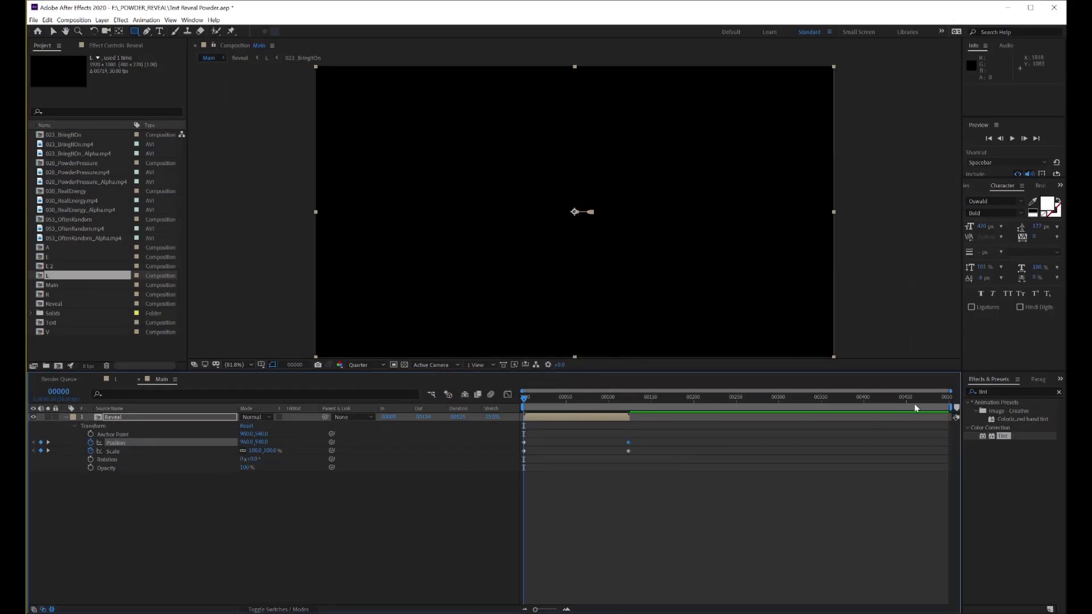
Shorten the work area to end at about frame 125, where the Reveal layer ends, and preview the animation
mouse_move(953, 408)
mouse_down()
mouse_move(603, 409)
mouse_move(633, 413)
mouse_up()
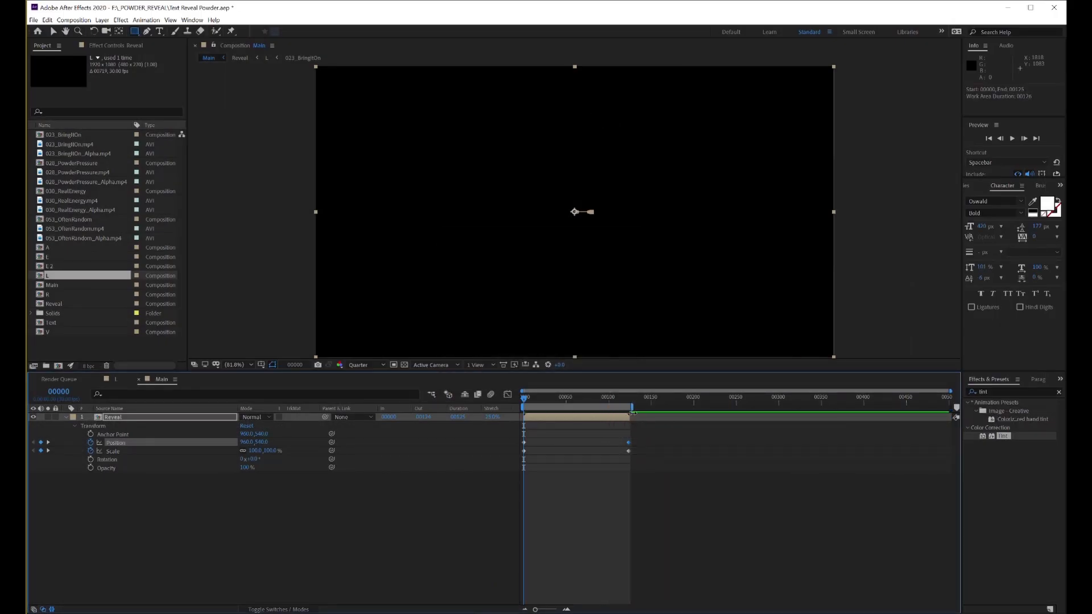
click(1012, 138)
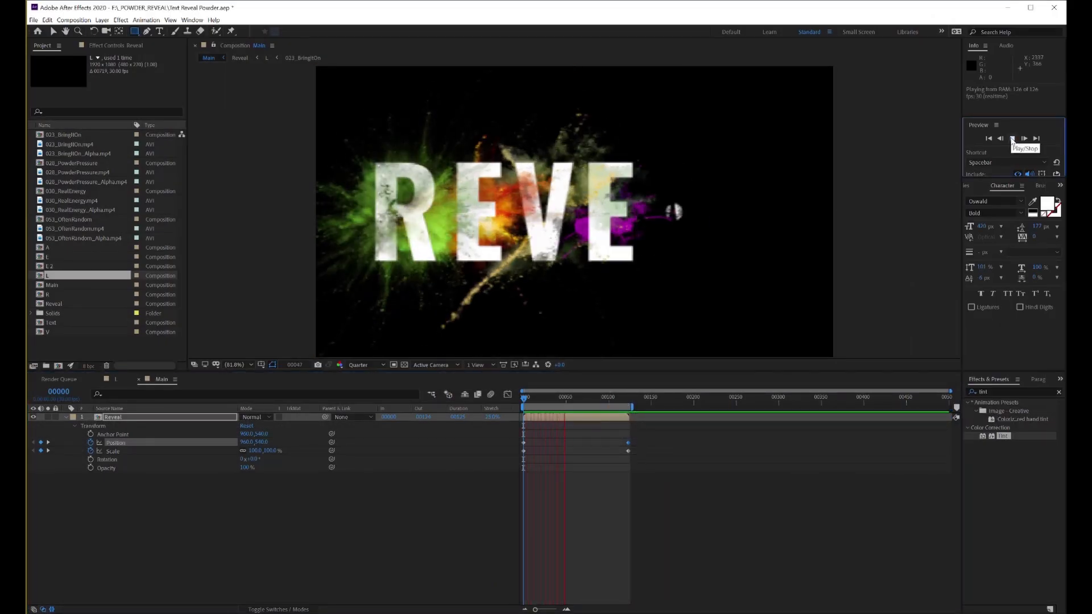